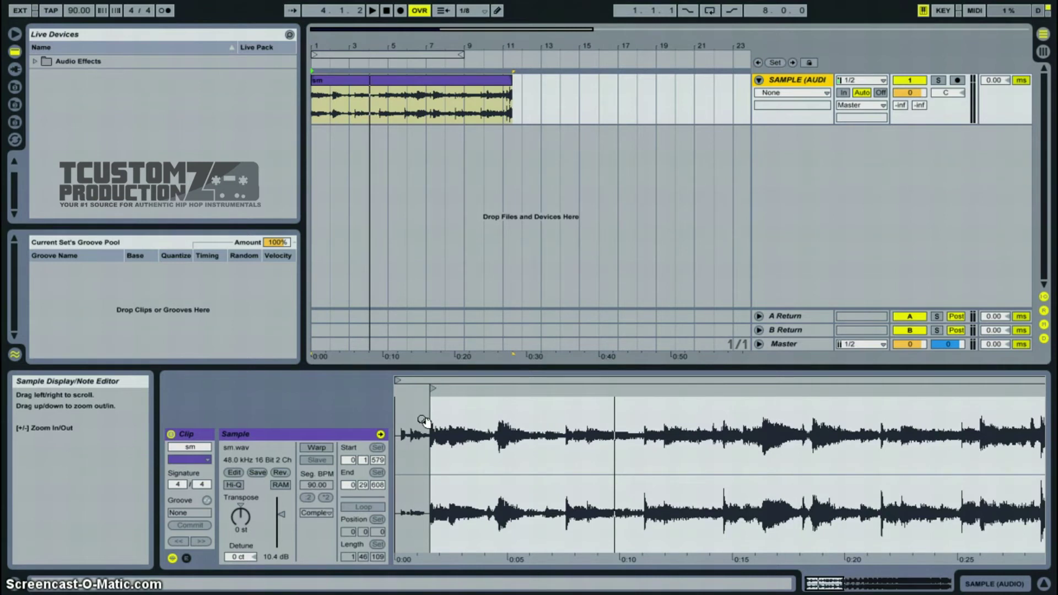
# Turn on Warp for the sm audio clip and add a warp marker near 2.2 during playback.
pyautogui.click(316, 447)
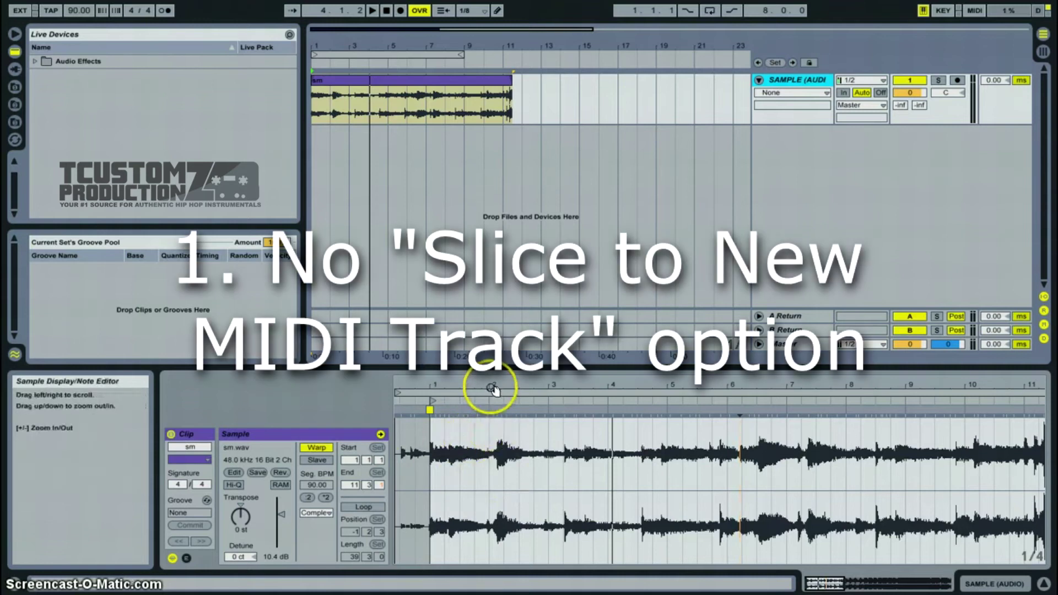
pyautogui.moveTo(490, 386); pyautogui.dragTo(532, 432)
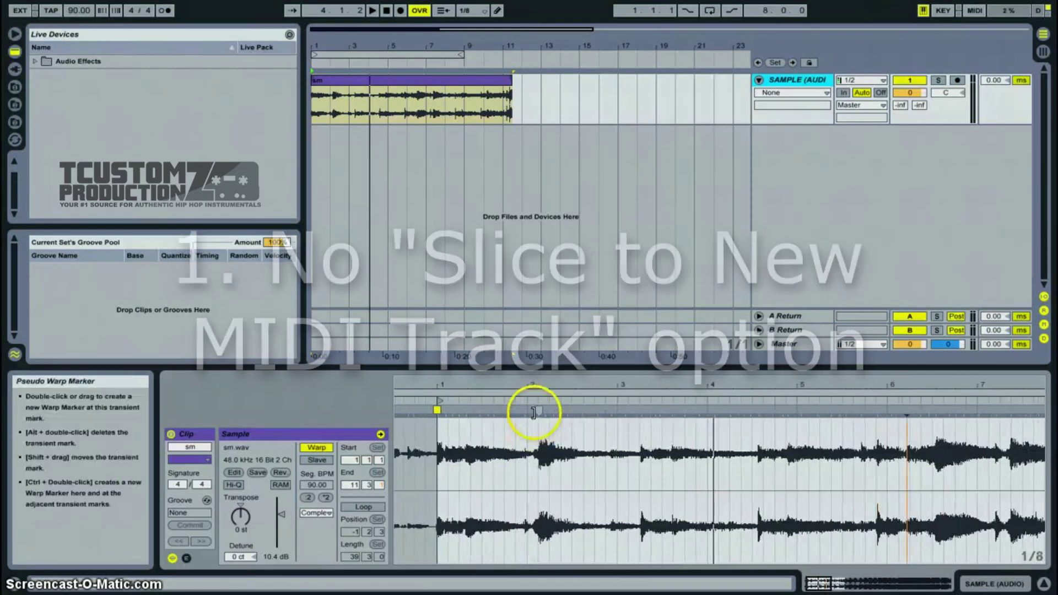
pyautogui.doubleClick(537, 411)
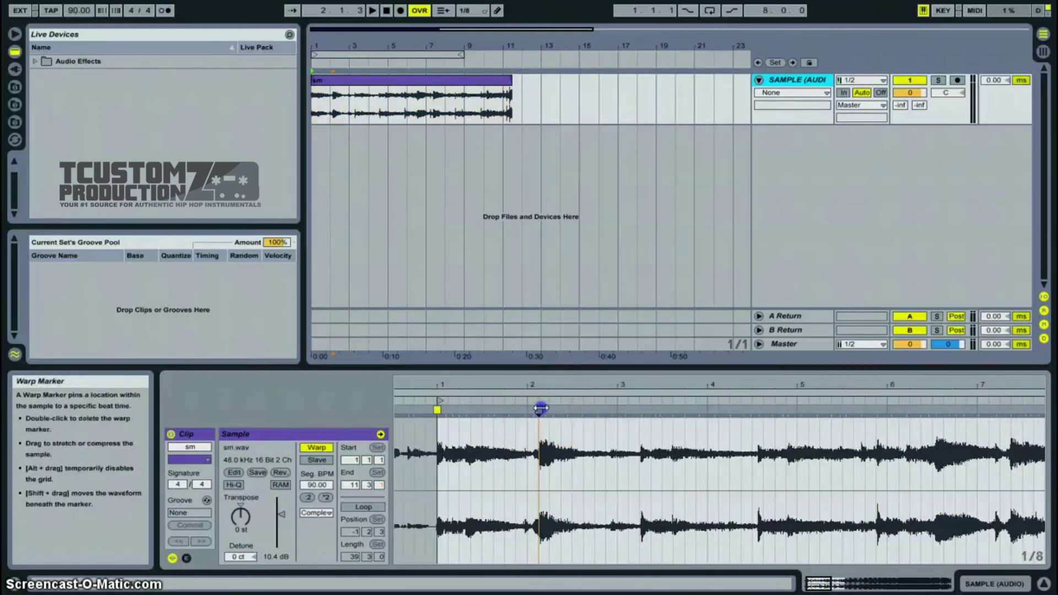
pyautogui.doubleClick(539, 410)
pyautogui.press('space')
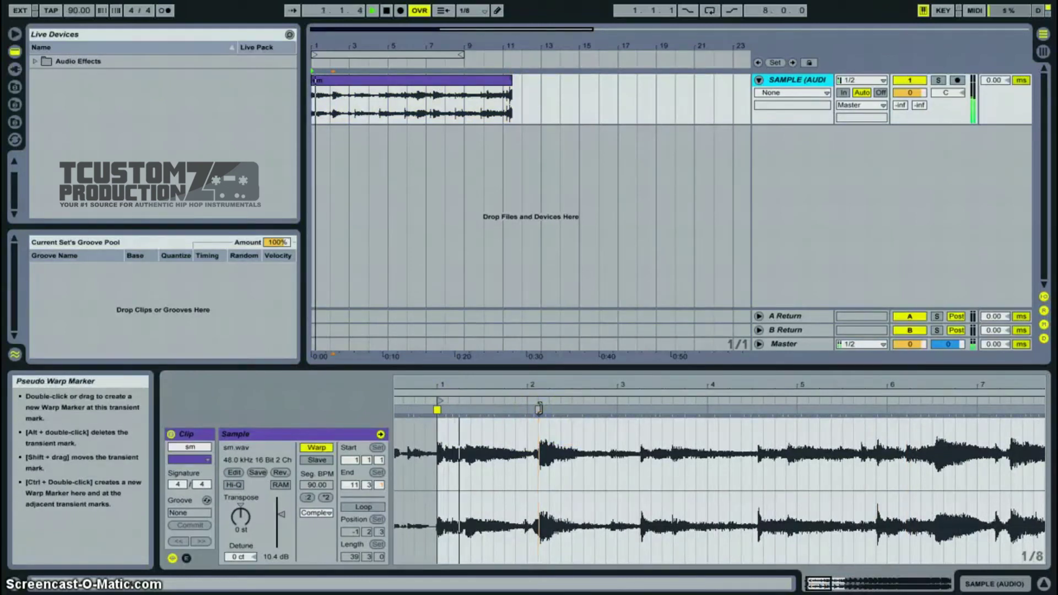
pyautogui.moveTo(538, 383); pyautogui.dragTo(572, 385)
pyautogui.doubleClick(612, 414)
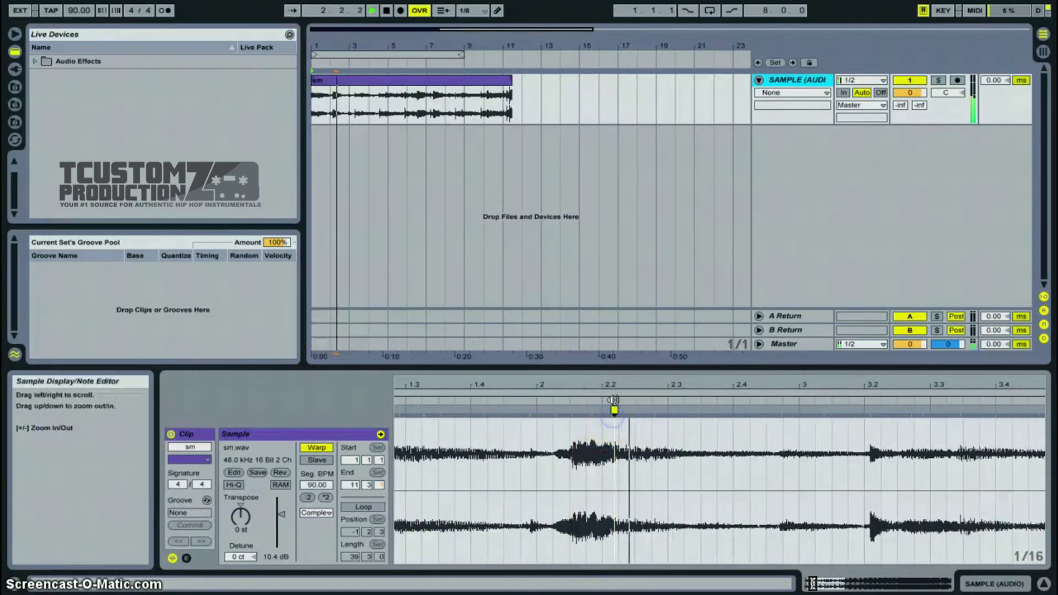
# Add three more warp markers on transients near 3.3, 4.4 and 6.2 in the sm sample, and stop playback.
pyautogui.moveTo(681, 383)
pyautogui.mouseDown()
pyautogui.moveTo(647, 381)
pyautogui.moveTo(700, 381)
pyautogui.moveTo(590, 406)
pyautogui.mouseUp()
pyautogui.doubleClick(660, 415)
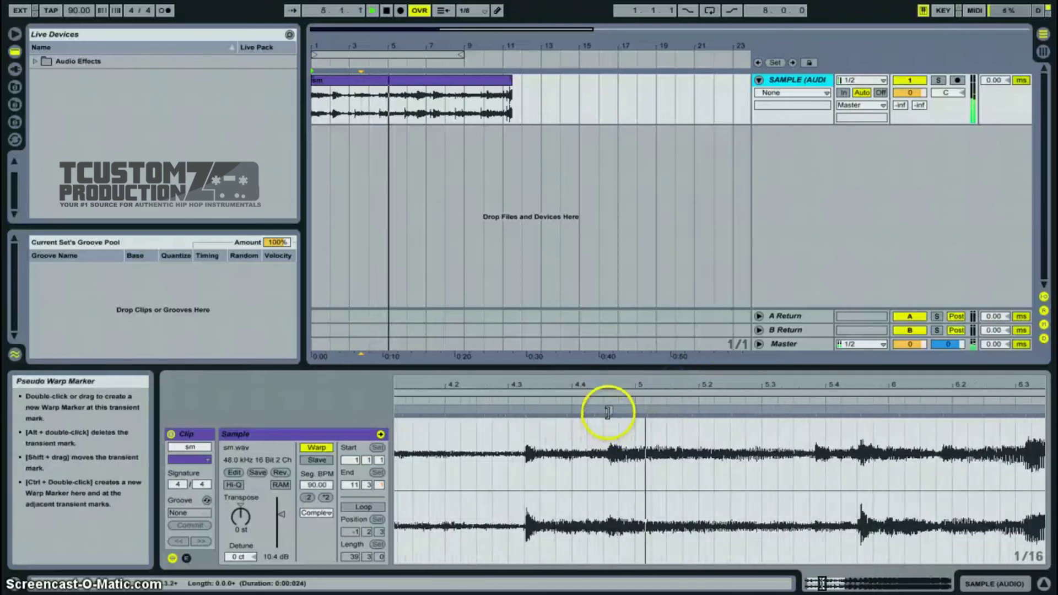
pyautogui.doubleClick(609, 415)
pyautogui.moveTo(716, 384); pyautogui.dragTo(686, 381)
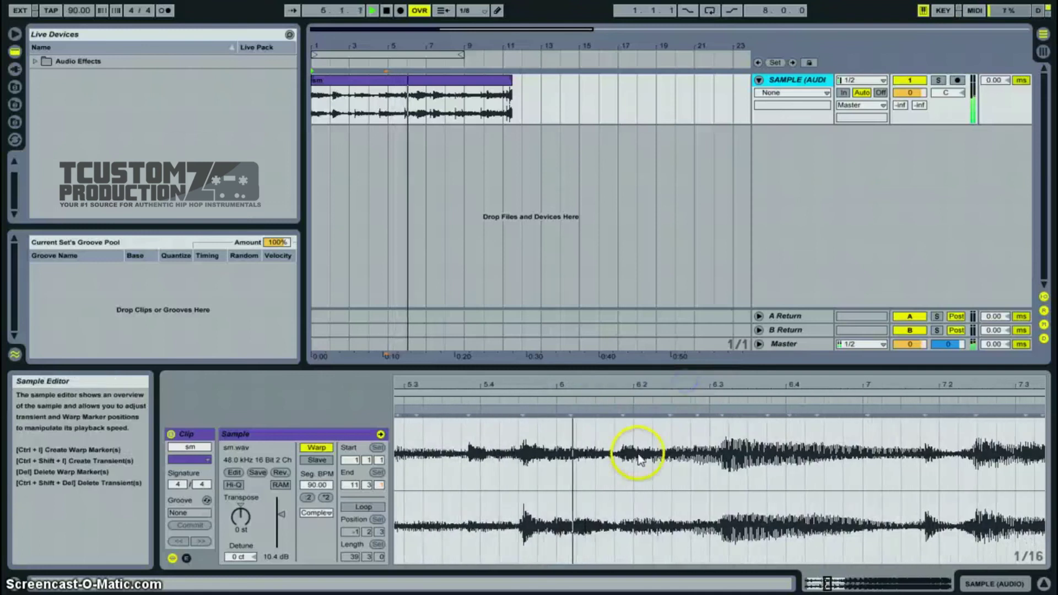
pyautogui.click(622, 413)
pyautogui.press('space')
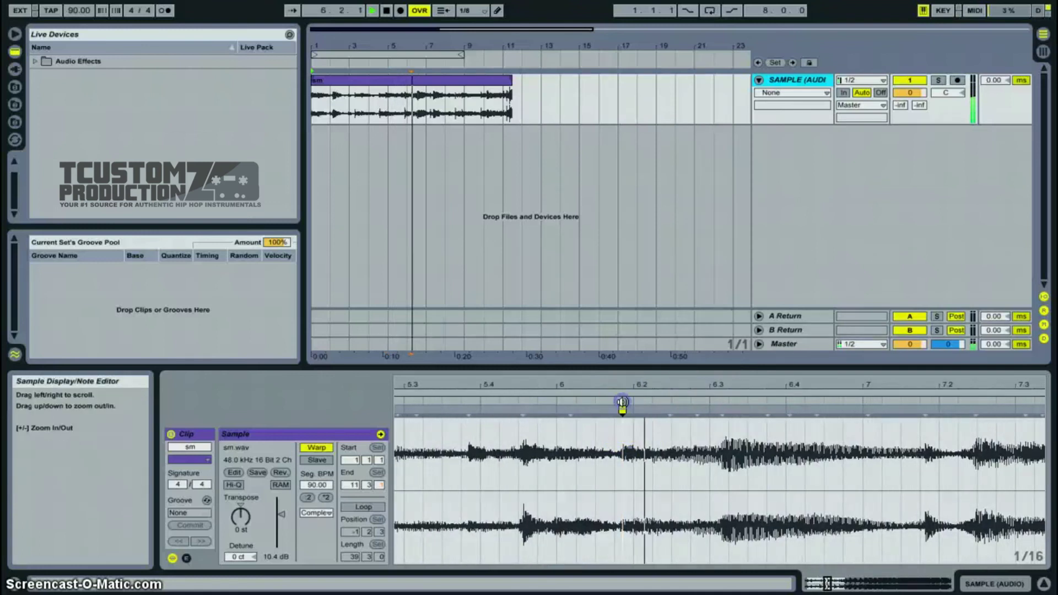
pyautogui.moveTo(639, 382); pyautogui.dragTo(639, 379)
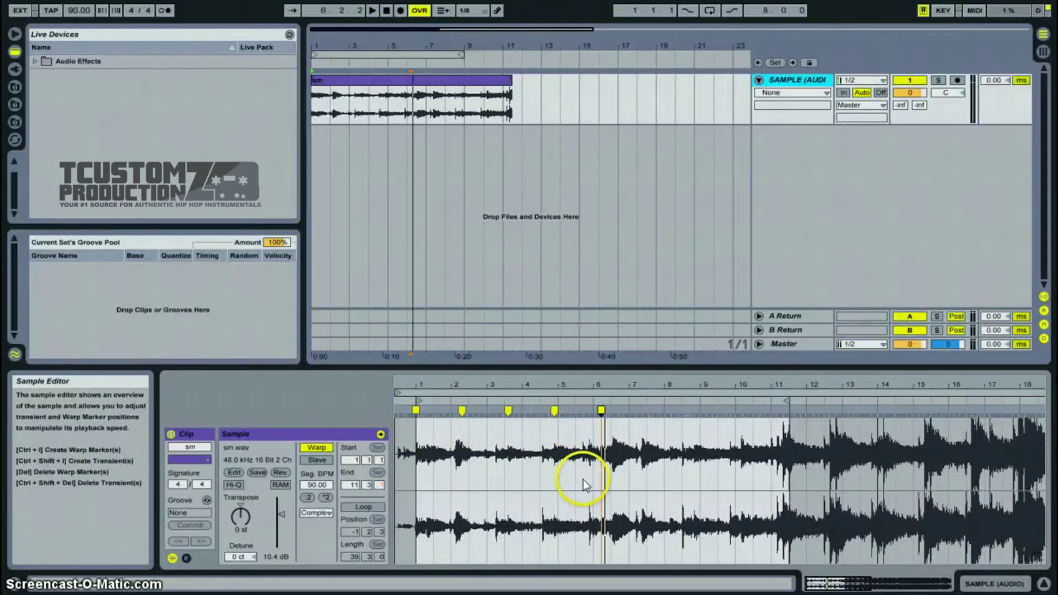
# Slice the sm audio clip to a new MIDI track.
pyautogui.rightClick(433, 90)
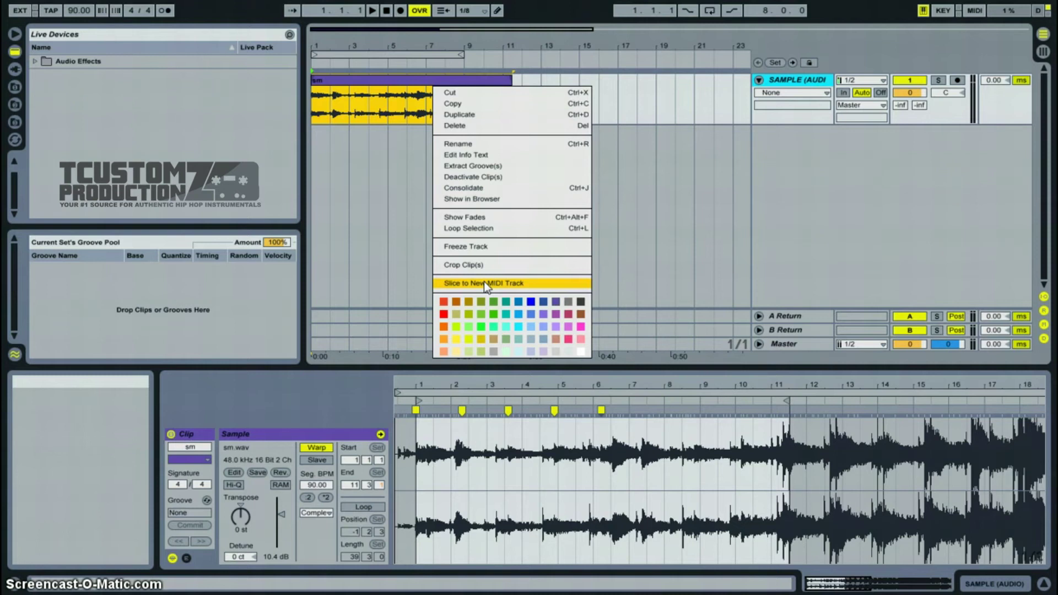
pyautogui.click(633, 478)
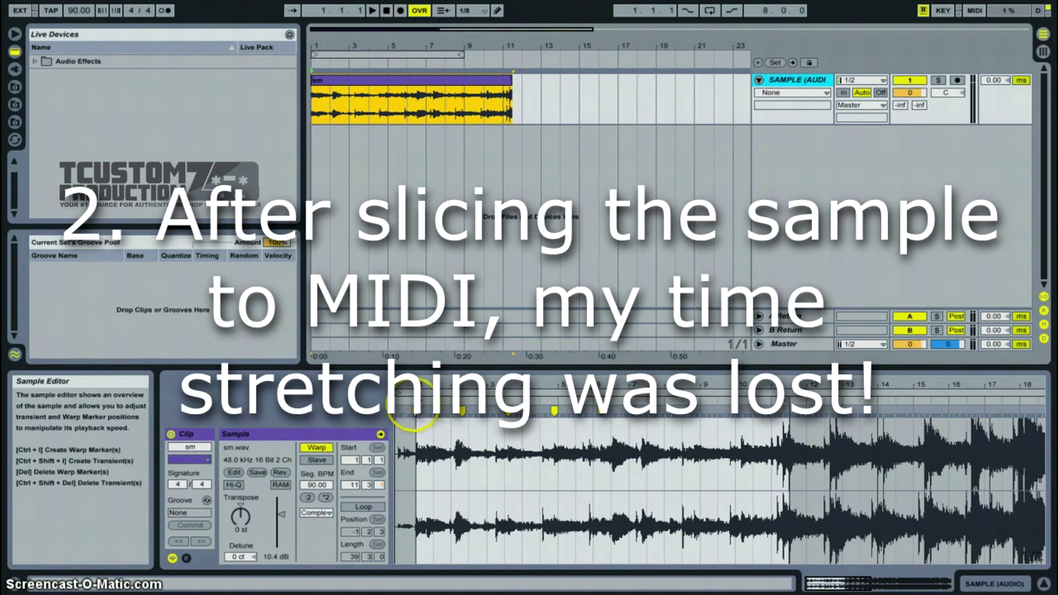
pyautogui.rightClick(400, 77)
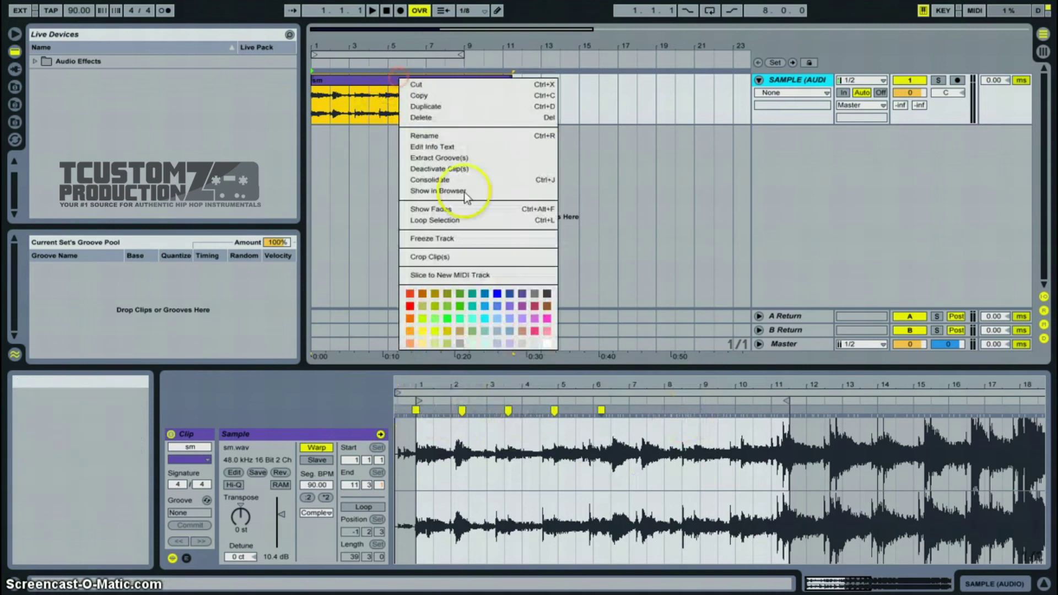
pyautogui.click(482, 275)
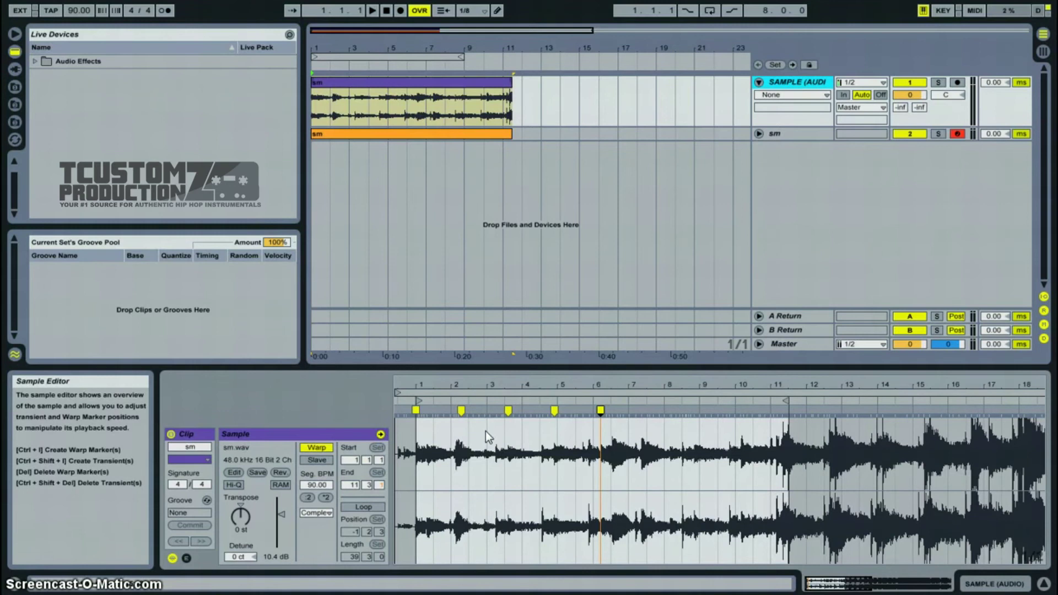
# Time-stretch the sample by moving its second warp marker to just before bar 3 and its last one to 7.2.1.
pyautogui.moveTo(457, 380); pyautogui.dragTo(462, 384)
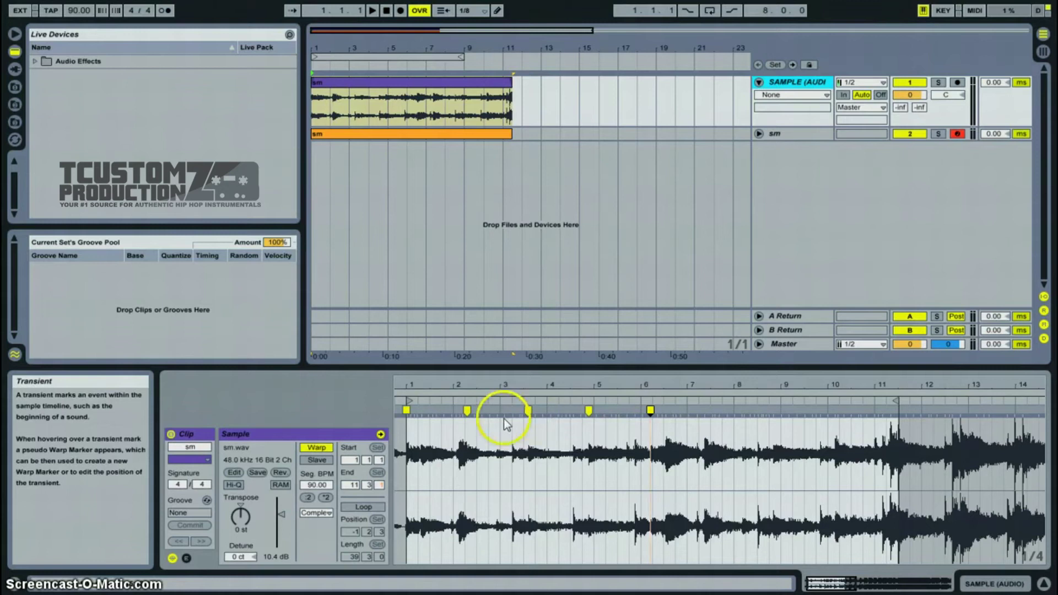
pyautogui.moveTo(467, 412)
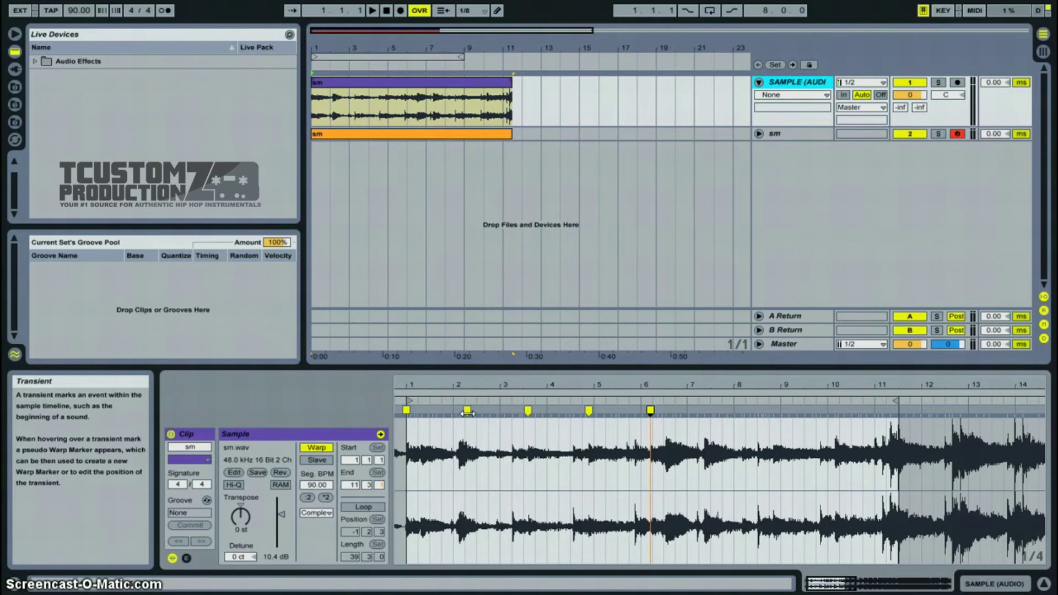
pyautogui.moveTo(467, 413); pyautogui.dragTo(484, 413)
pyautogui.moveTo(651, 410); pyautogui.dragTo(699, 411)
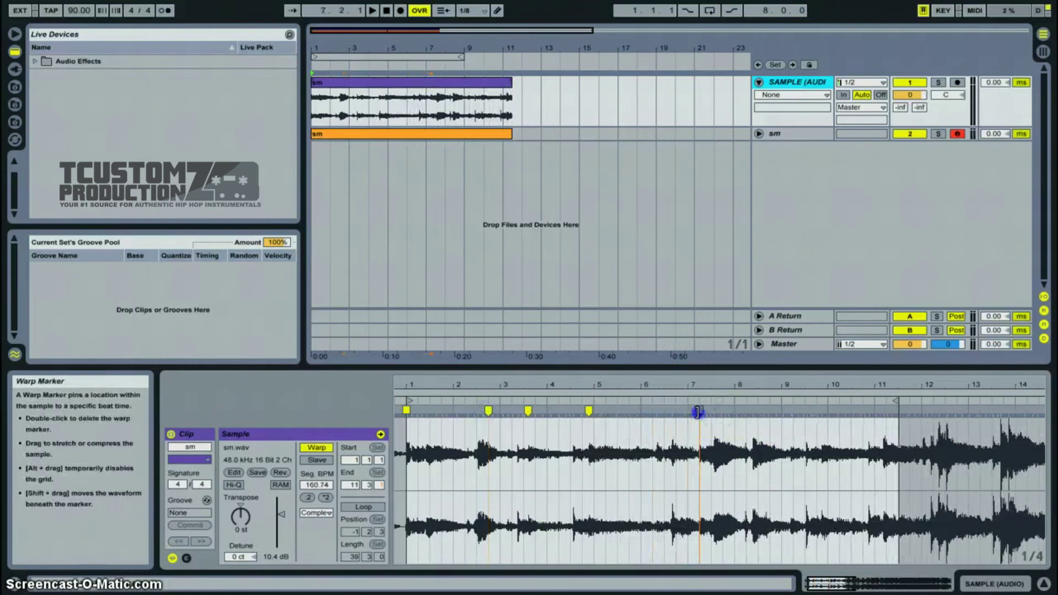
# Show the sliced MIDI track's drum rack and audition its slices, including Slice 3, Slice 4 and Slice 5.
pyautogui.click(586, 399)
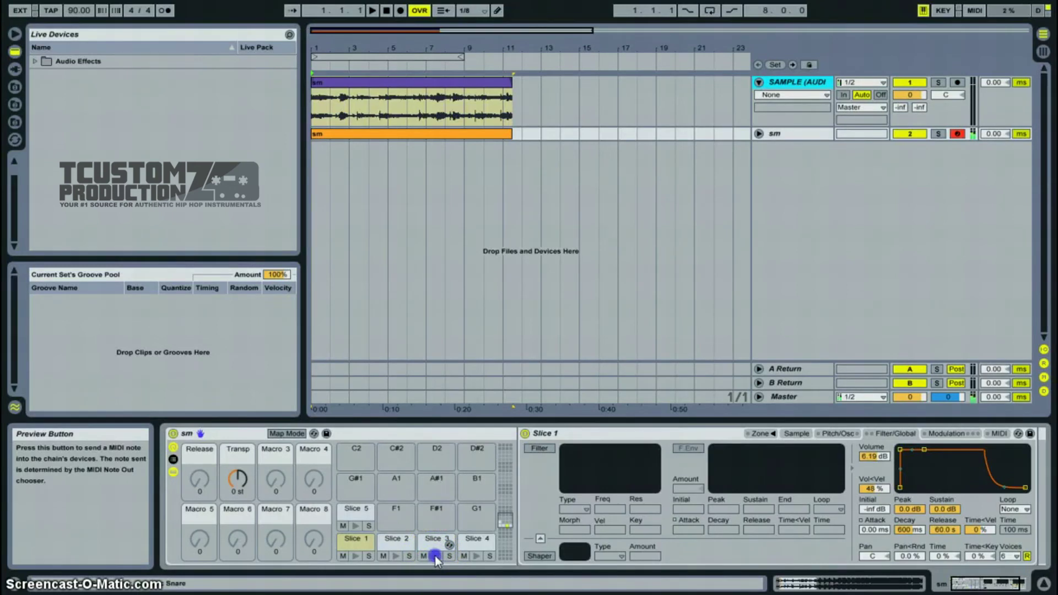
pyautogui.click(475, 557)
pyautogui.click(355, 527)
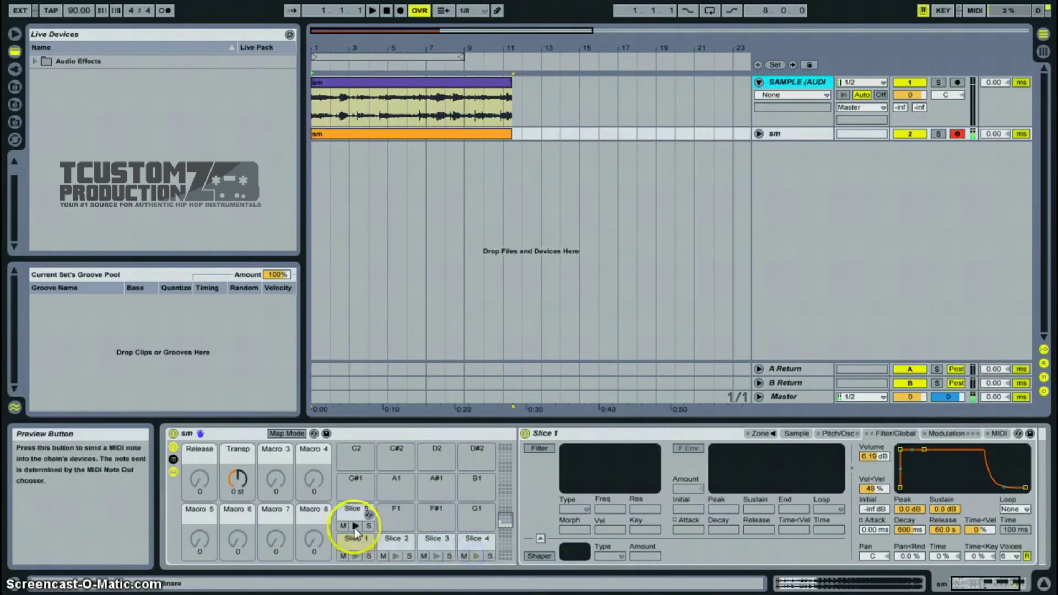
pyautogui.click(421, 30)
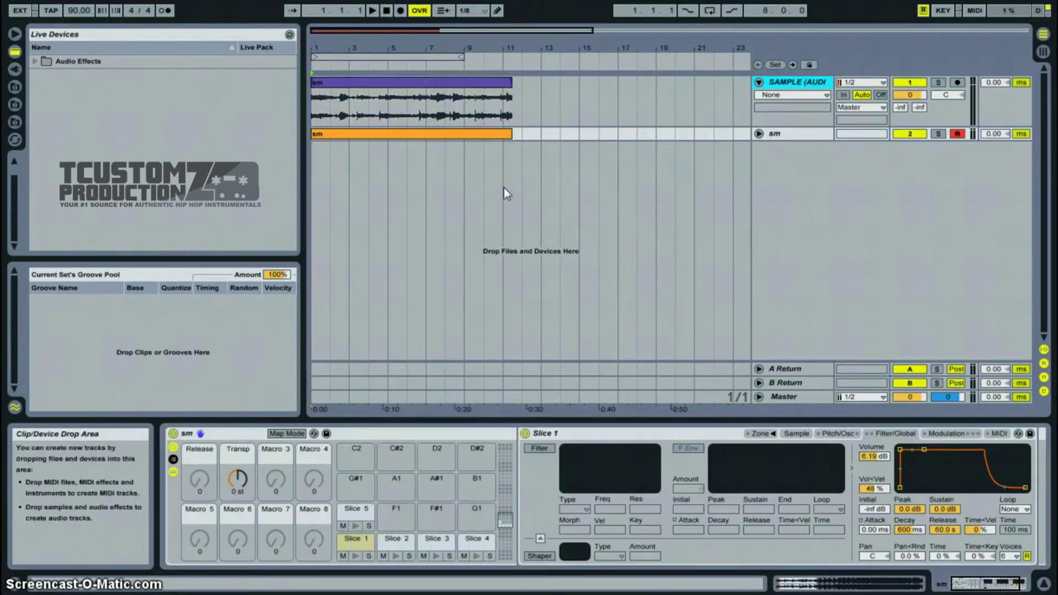
# Reopen the sm audio clip and move its last warp marker to 8.2.1 and finally to 8.1.1.
pyautogui.doubleClick(449, 117)
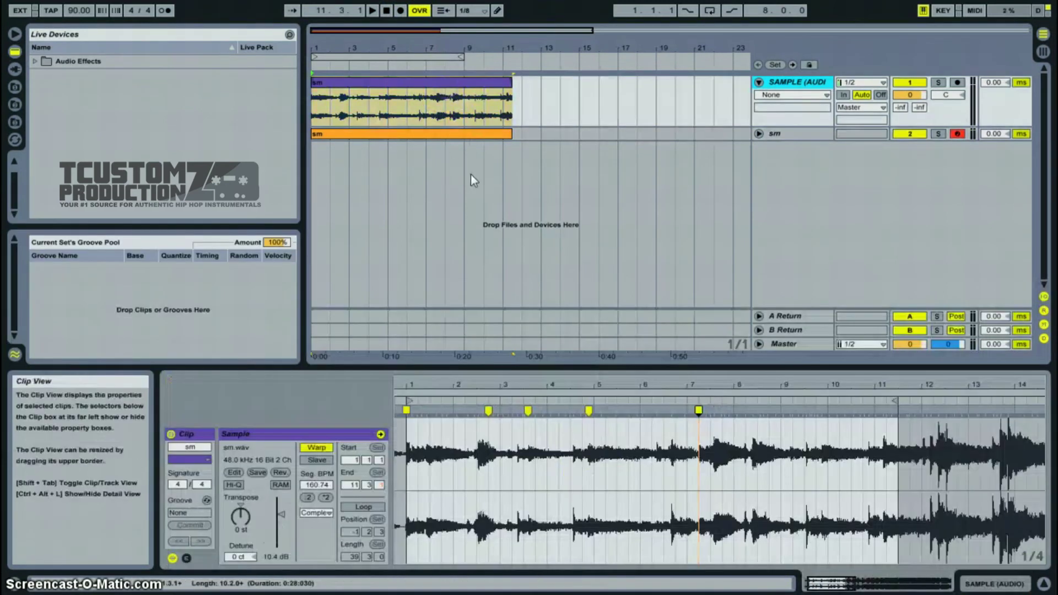
pyautogui.click(593, 479)
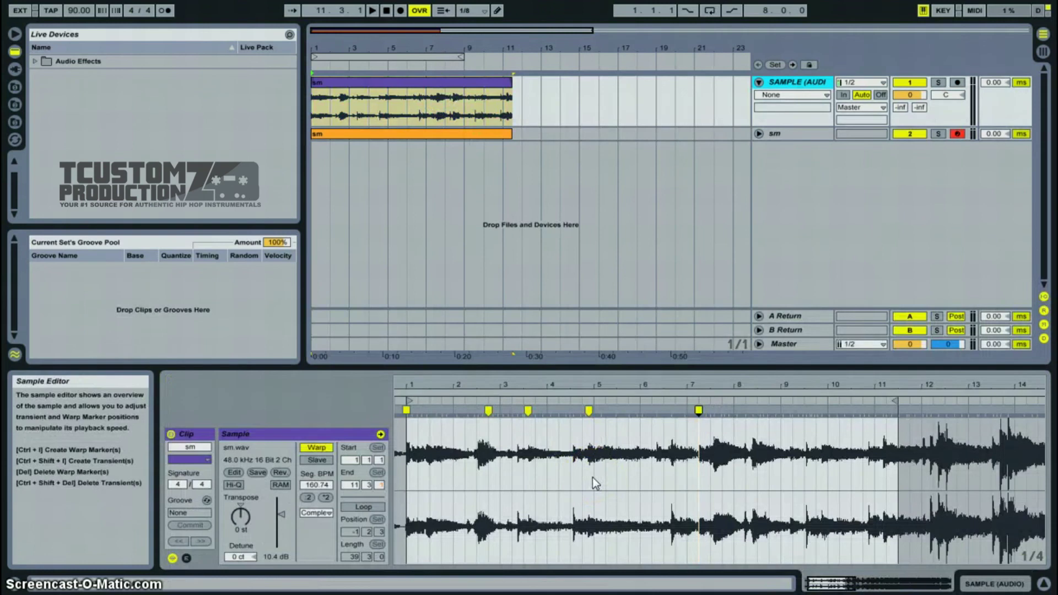
pyautogui.click(698, 411)
pyautogui.moveTo(697, 411)
pyautogui.mouseDown()
pyautogui.moveTo(845, 411)
pyautogui.moveTo(746, 412)
pyautogui.mouseUp()
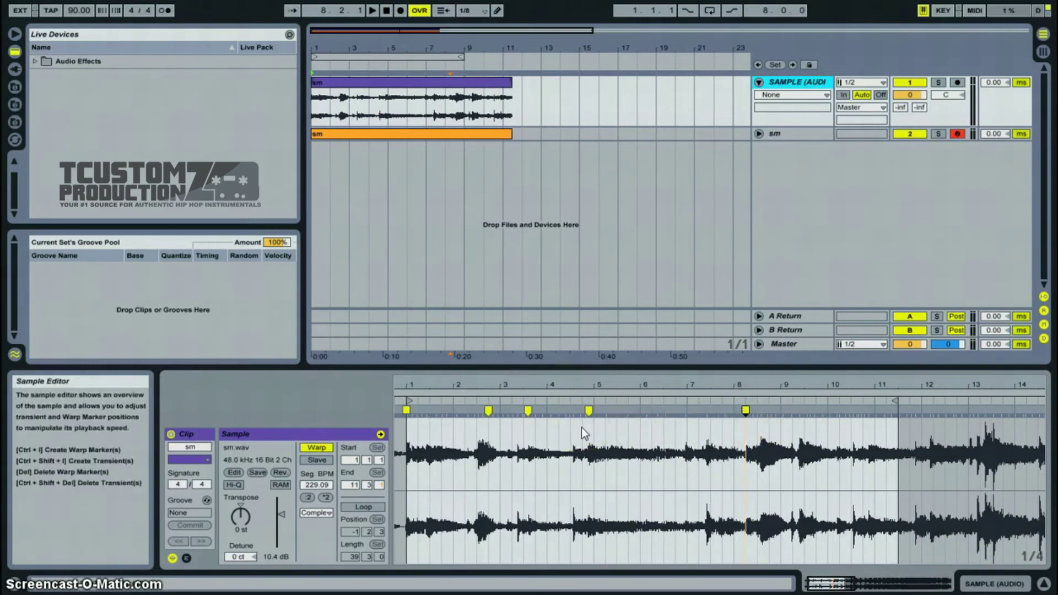
pyautogui.click(656, 474)
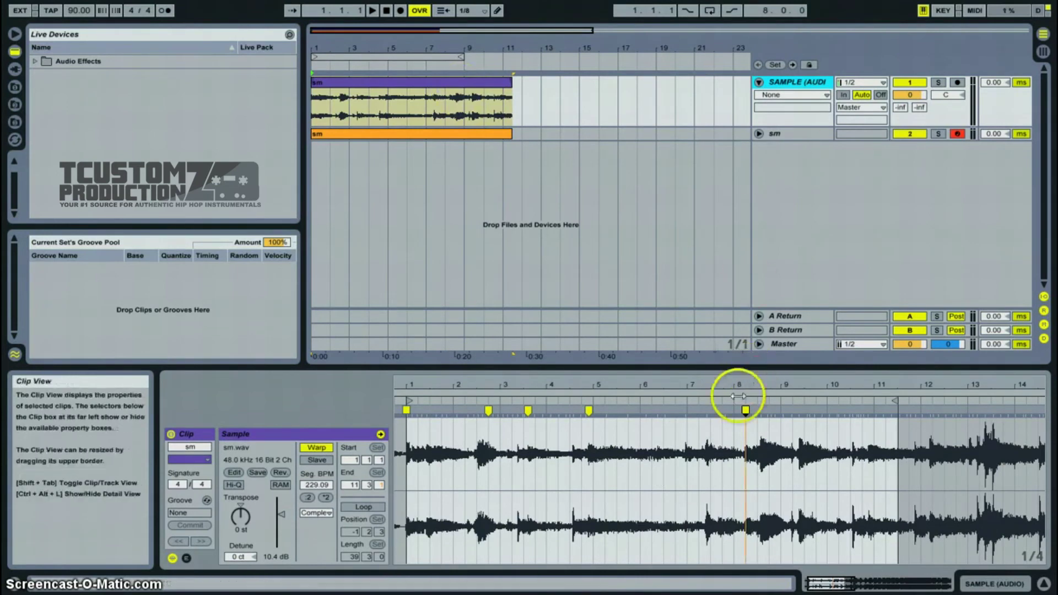
pyautogui.moveTo(744, 410); pyautogui.dragTo(733, 411)
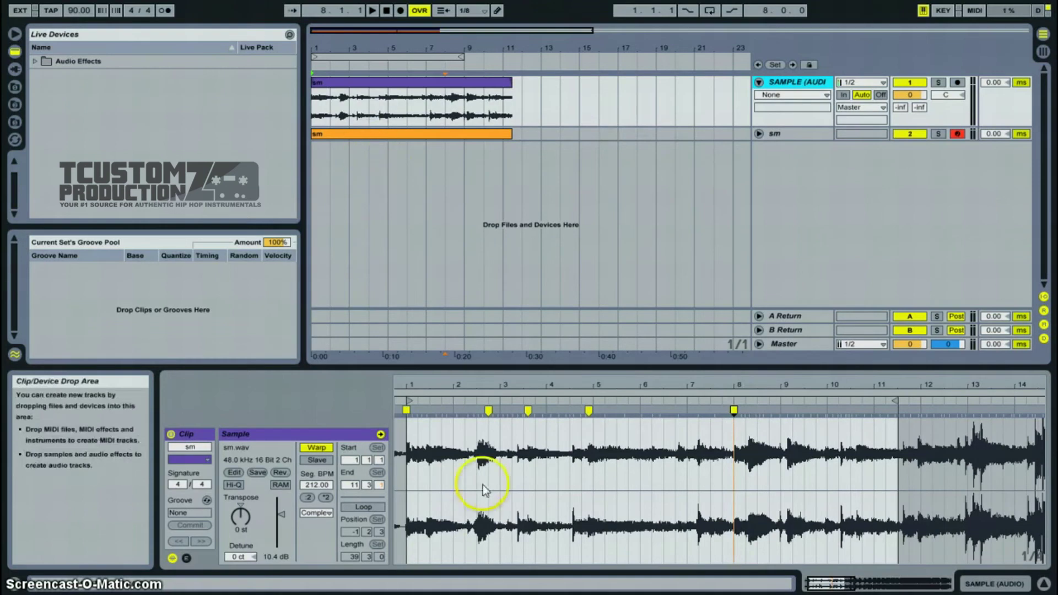
# Insert a new audio track and paste a copy of the warped sm clip's first bar at its start.
pyautogui.click(312, 101)
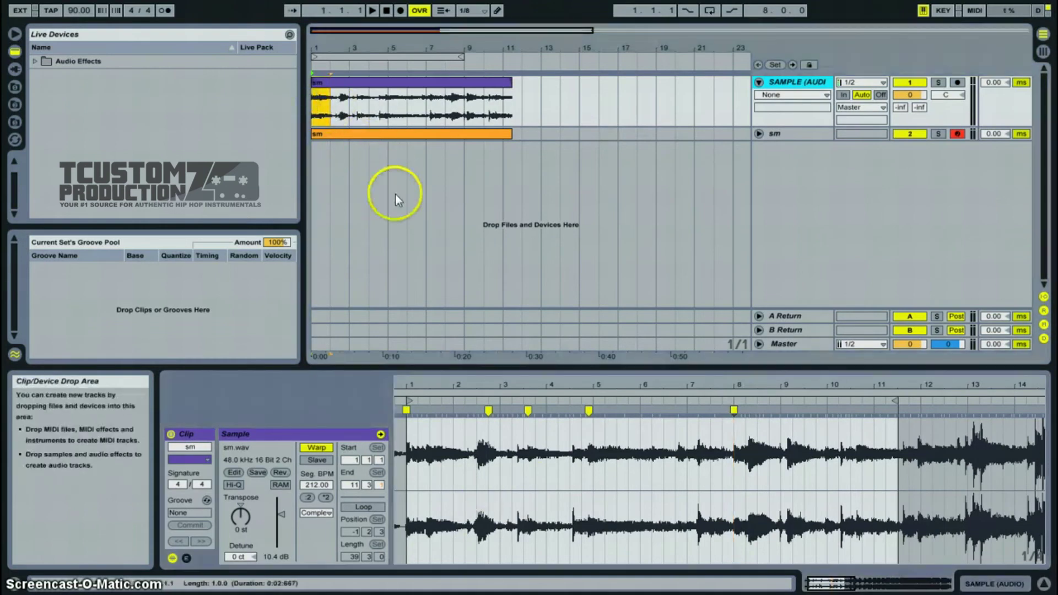
pyautogui.rightClick(773, 166)
pyautogui.click(793, 174)
pyautogui.click(319, 148)
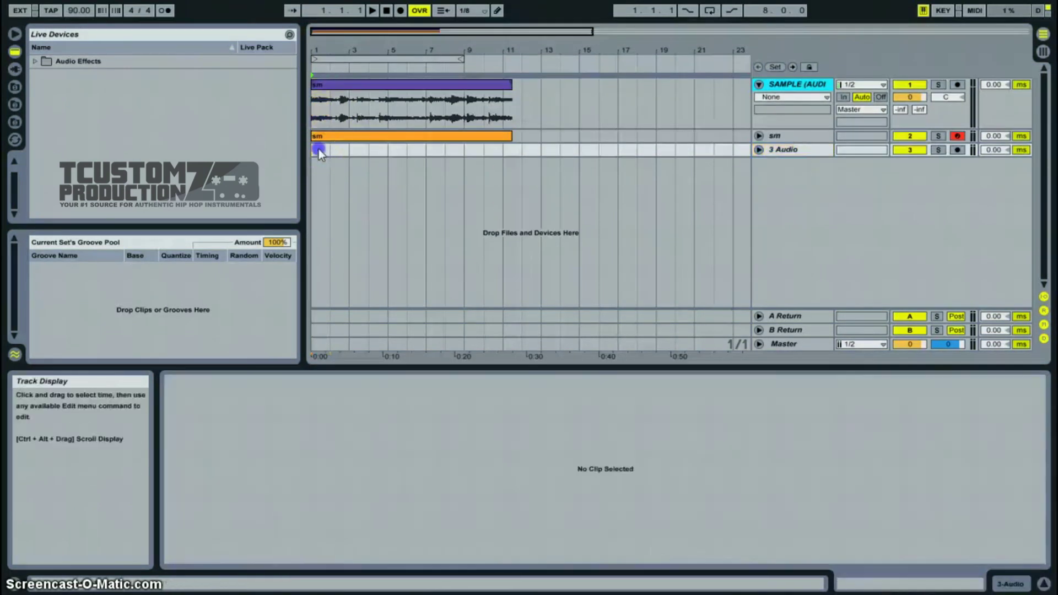
pyautogui.hotkey('ctrl', 'v')
# Paste a copy of the sm clip's second bar after the first on the new audio track and unfold that track.
pyautogui.click(341, 101)
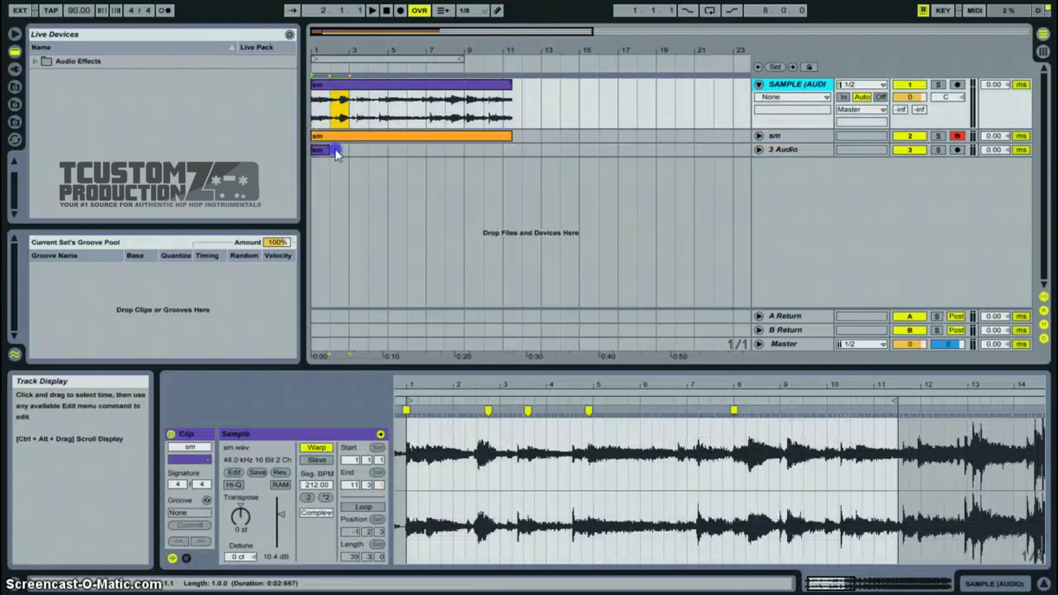
pyautogui.click(335, 150)
pyautogui.hotkey('ctrl', 'v')
pyautogui.click(758, 150)
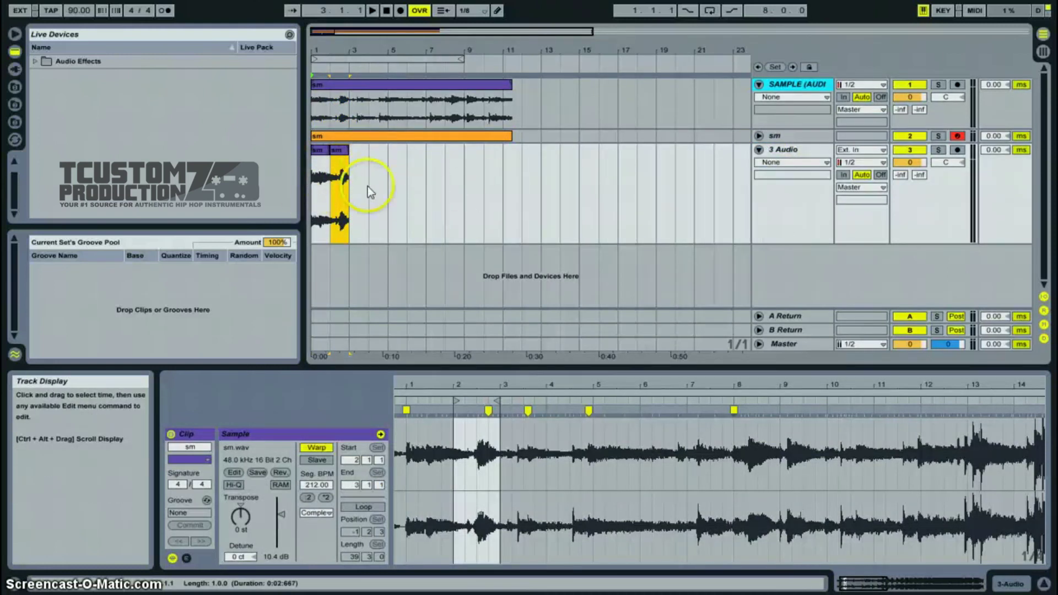
# Examine the second pasted clip's waveform and warp markers, and undo pasting the two one-bar clips.
pyautogui.click(501, 452)
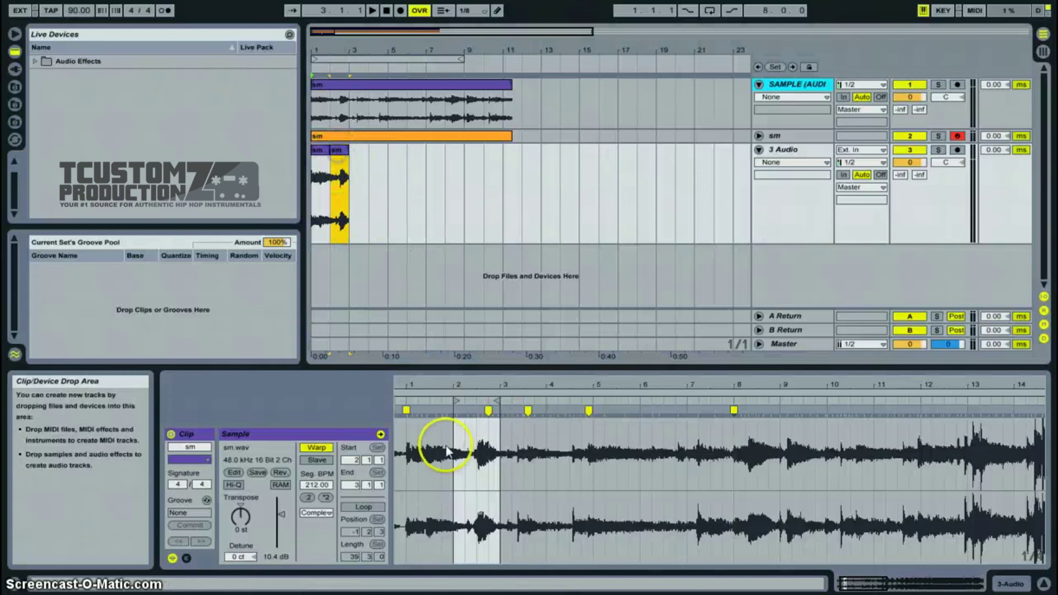
pyautogui.moveTo(481, 384); pyautogui.dragTo(632, 411)
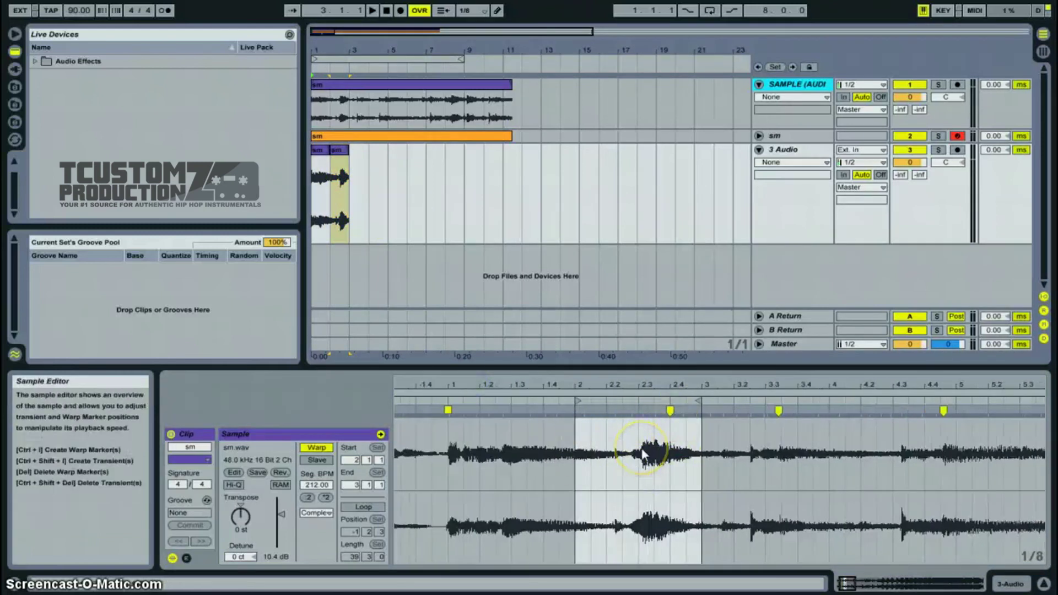
pyautogui.hotkey('ctrl', 'z')
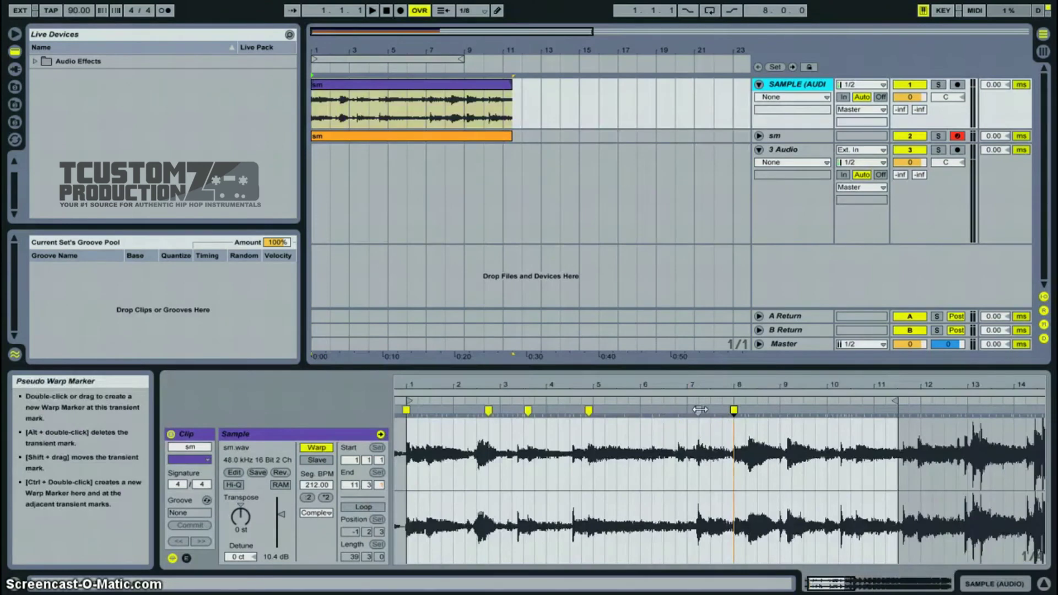
# Consolidate the warped sm audio clip on the SAMPLE track.
pyautogui.click(721, 412)
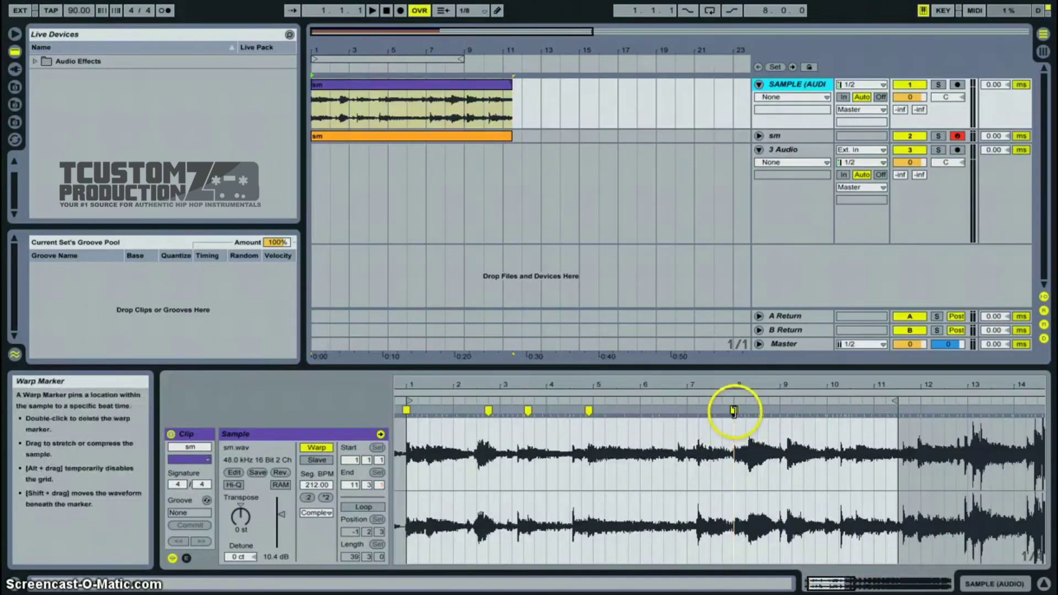
pyautogui.doubleClick(734, 410)
pyautogui.click(462, 161)
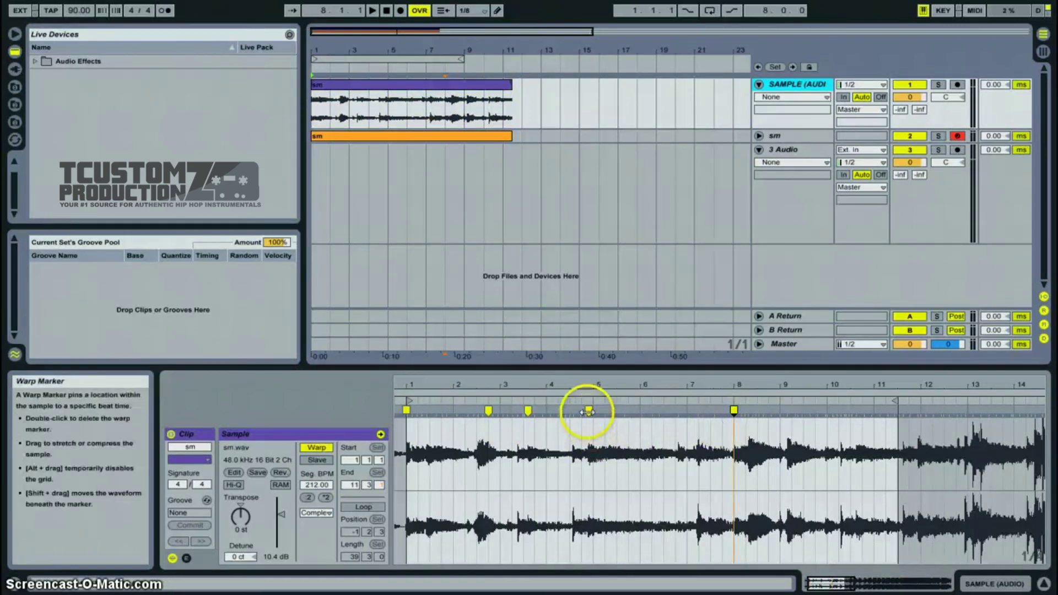
pyautogui.click(403, 87)
pyautogui.rightClick(403, 87)
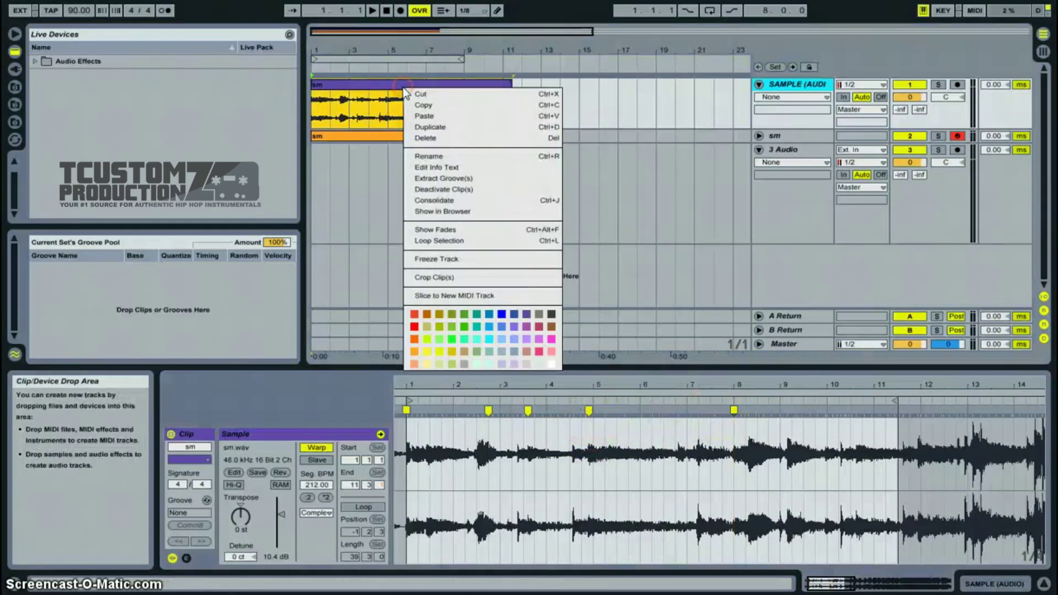
pyautogui.click(452, 201)
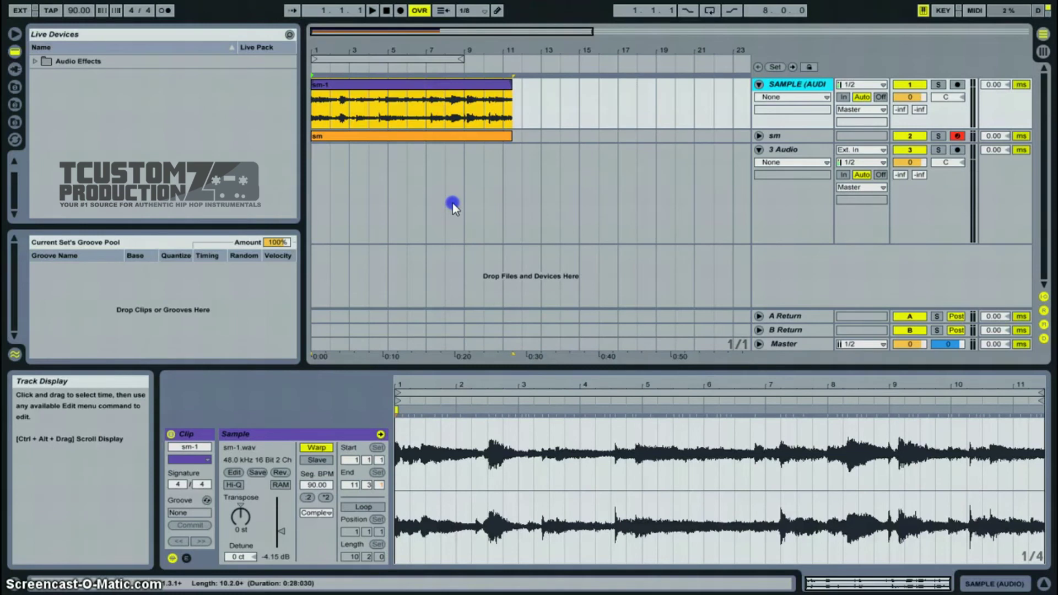
# Add a warp marker at the transient just before bar 5 of the consolidated sm-1 clip and slice it to a new MIDI track.
pyautogui.click(486, 411)
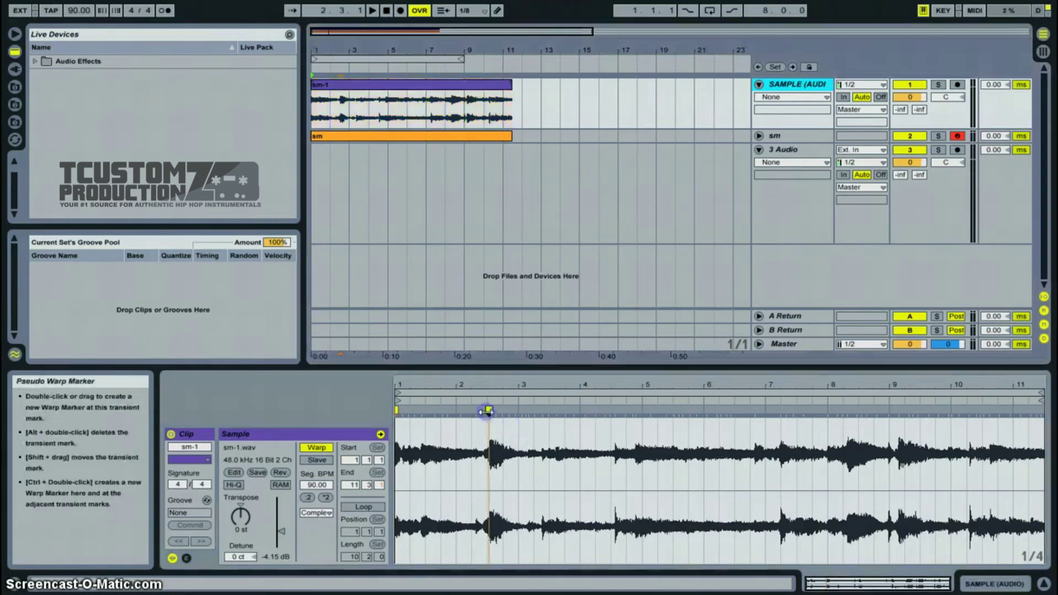
pyautogui.doubleClick(612, 411)
pyautogui.rightClick(448, 89)
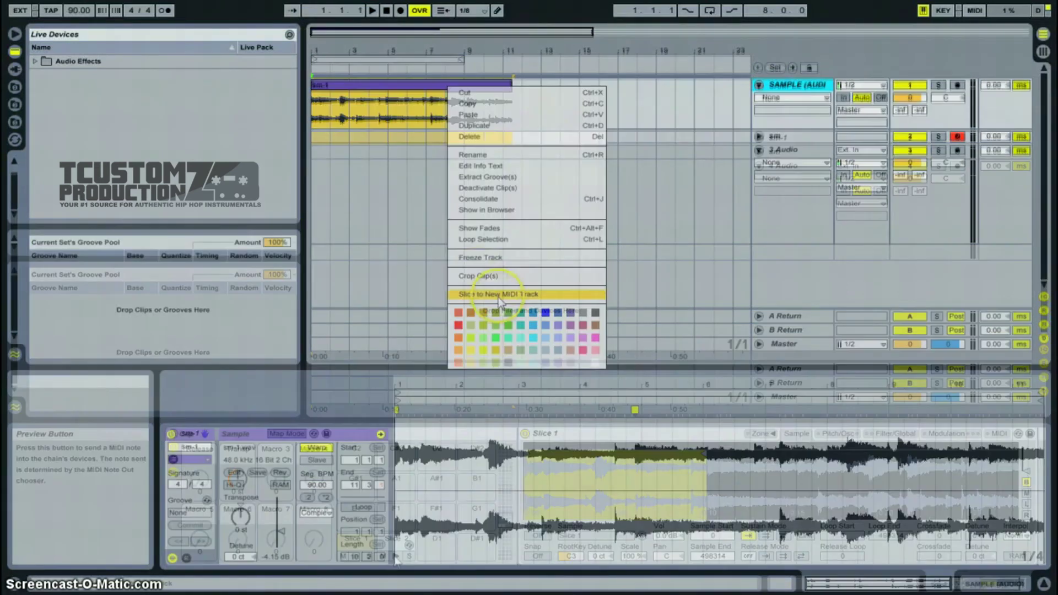
pyautogui.click(499, 294)
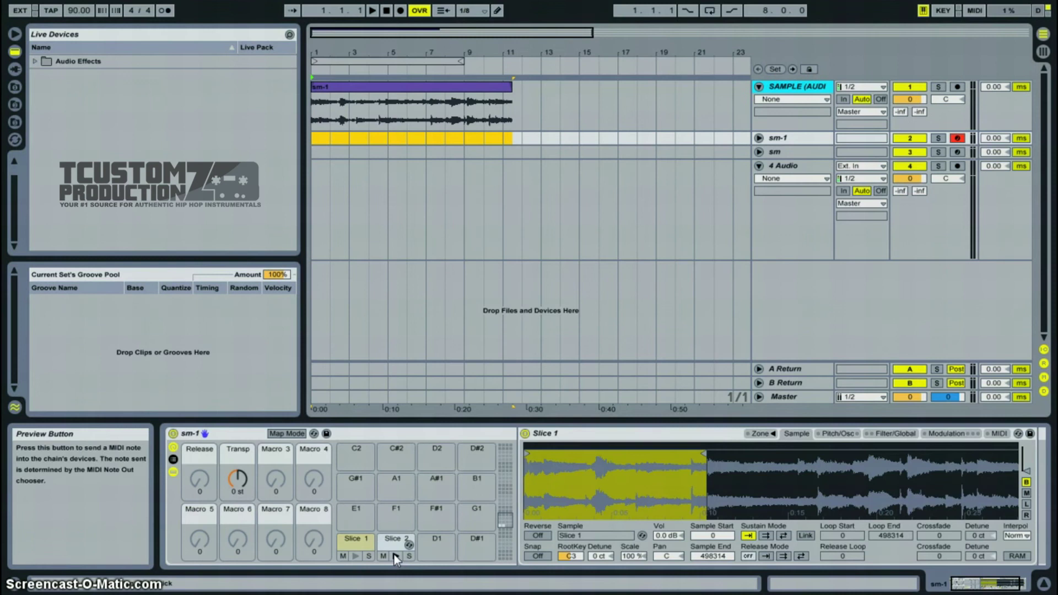
# Audition Slice 2 in the sm-1 drum rack.
pyautogui.click(396, 557)
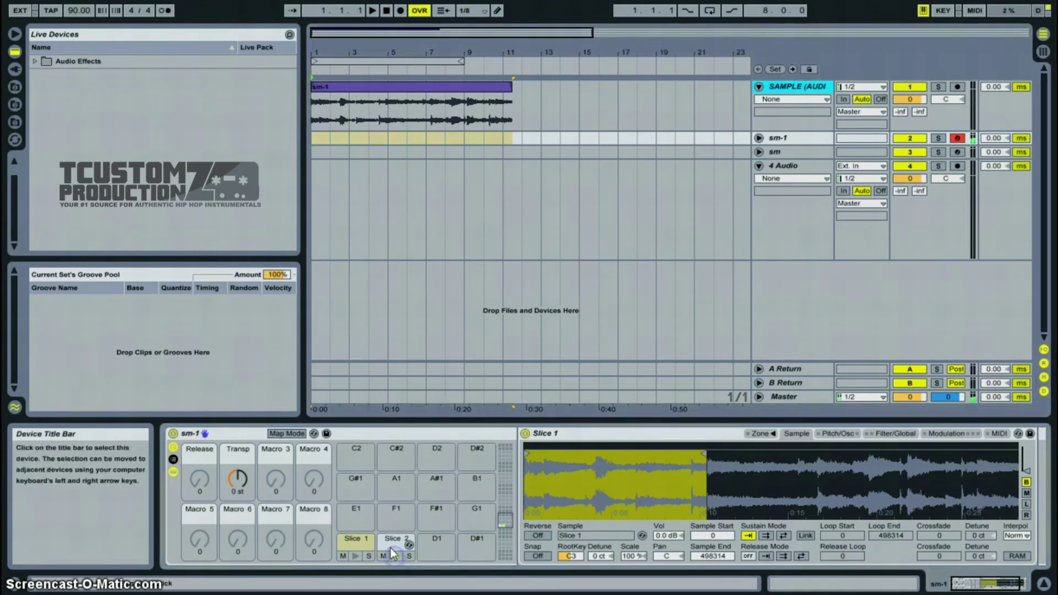
pyautogui.click(393, 542)
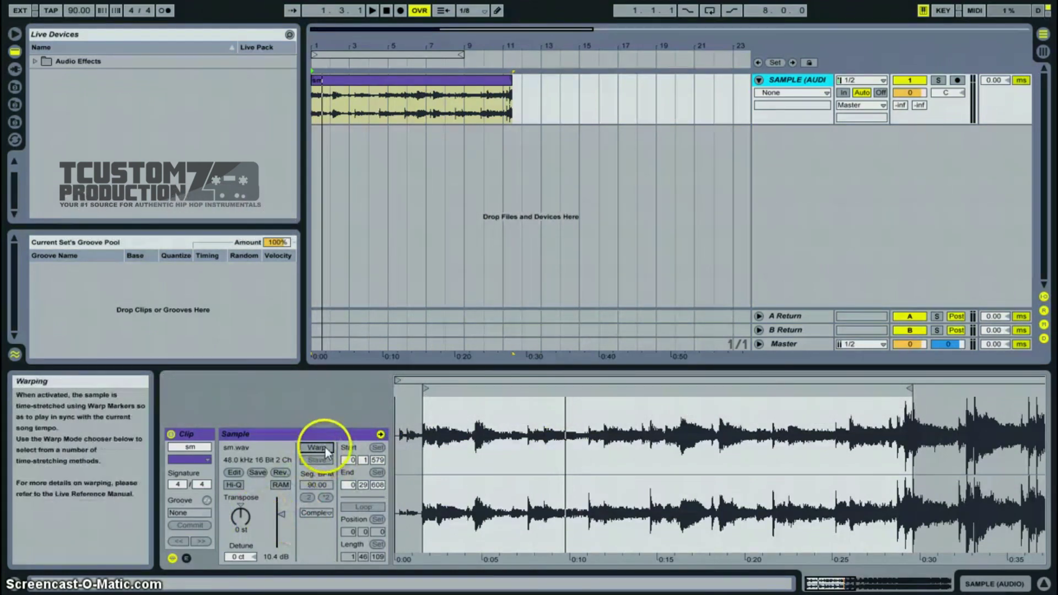
# Transpose the unwarped sm clip to 9 st and play it back.
pyautogui.click(241, 517)
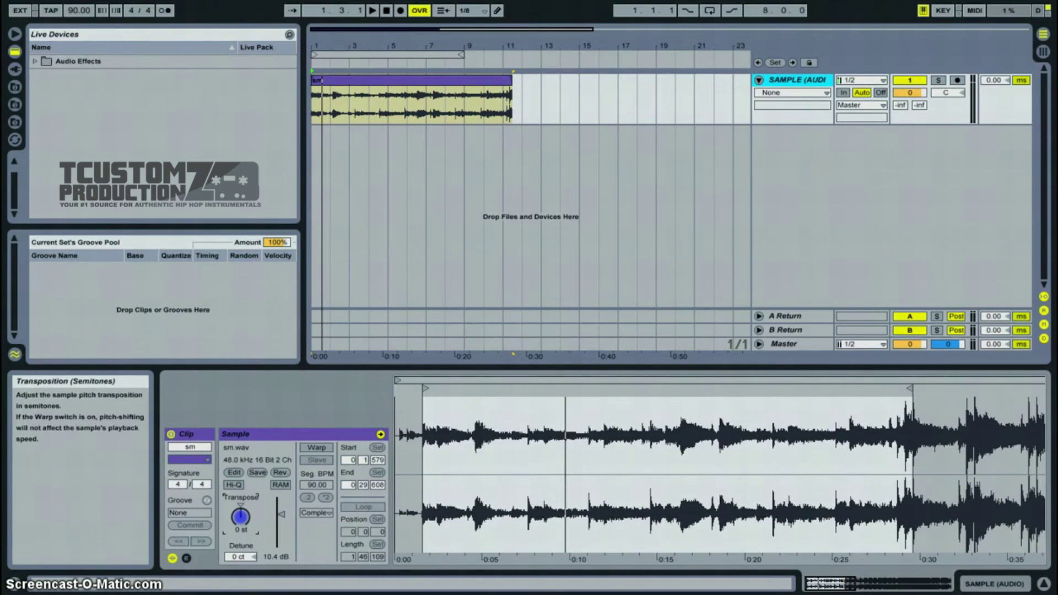
pyautogui.moveTo(240, 517)
pyautogui.mouseDown()
pyautogui.moveTo(241, 485)
pyautogui.moveTo(240, 518)
pyautogui.mouseUp()
pyautogui.press('space')
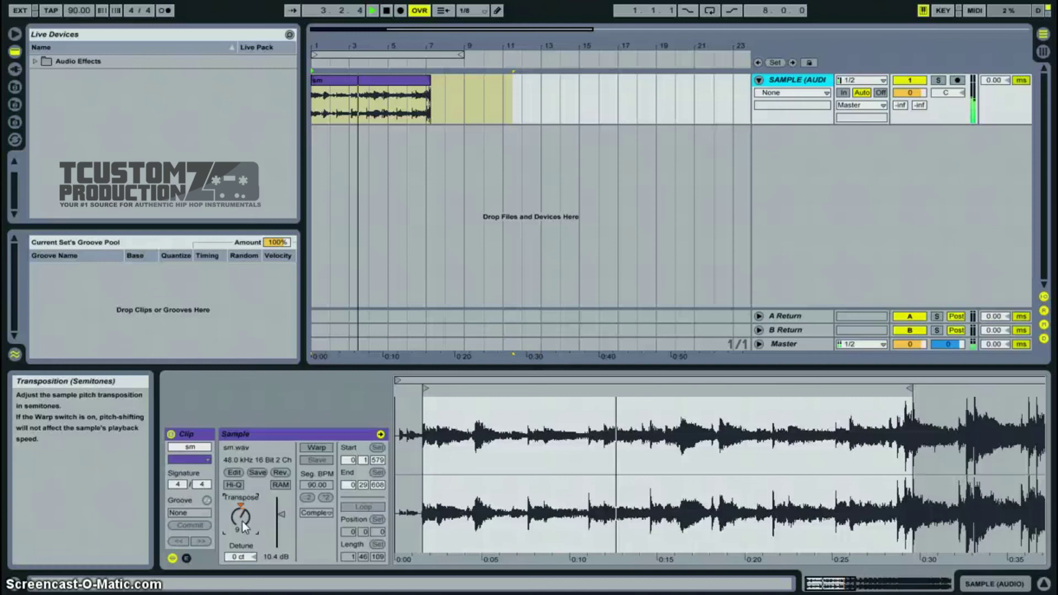
# Enable warping on the sm clip and add warp markers at four transients between bars 1 and 4.
pyautogui.click(318, 447)
pyautogui.click(439, 347)
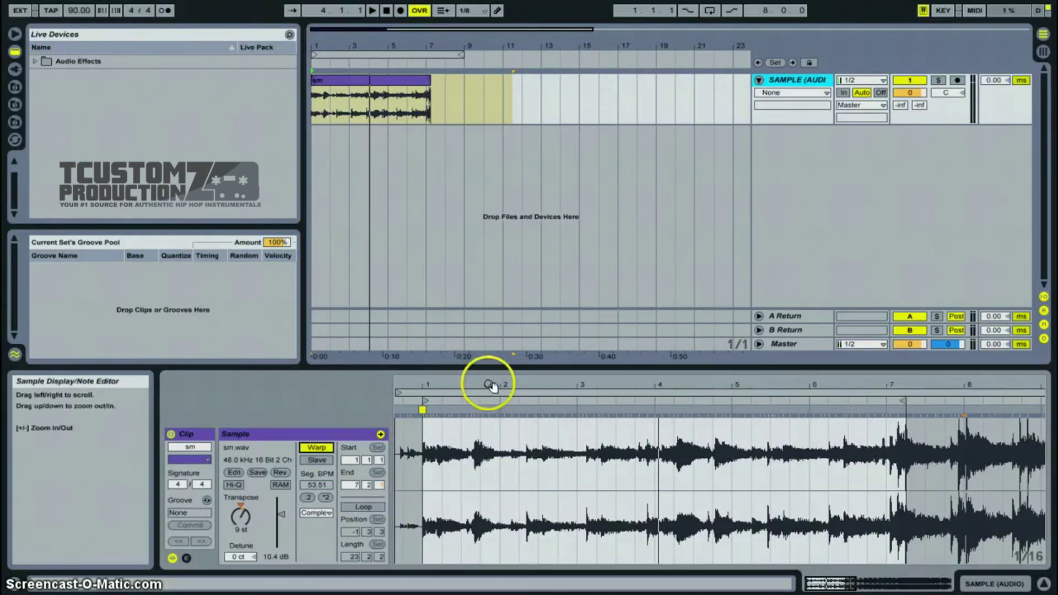
pyautogui.click(501, 404)
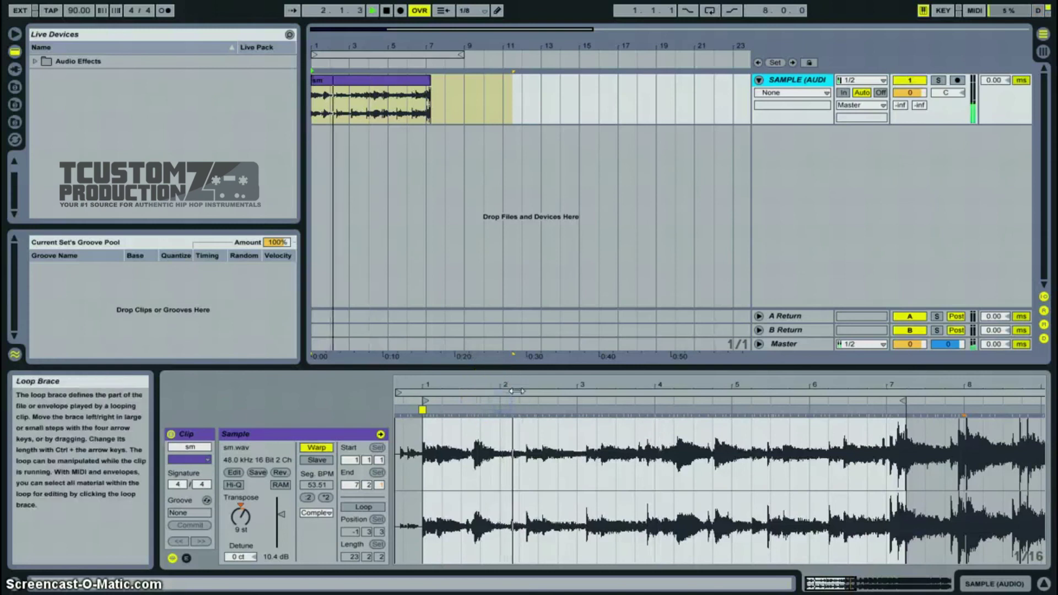
pyautogui.moveTo(519, 380); pyautogui.dragTo(520, 386)
# Slice the warped sm clip to a new MIDI track with one slice per warp marker.
pyautogui.rightClick(388, 82)
pyautogui.click(425, 291)
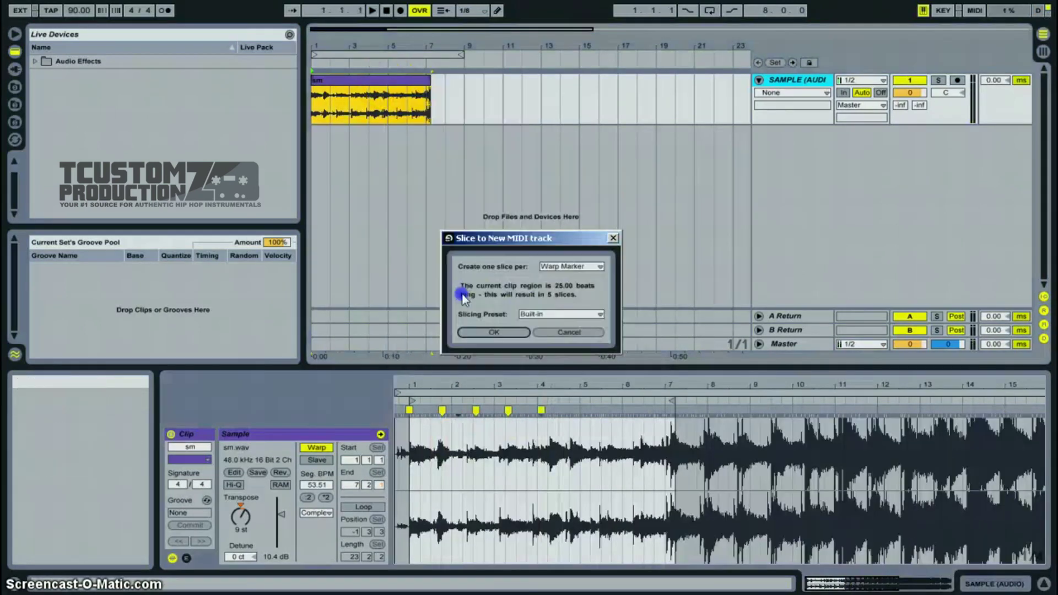
pyautogui.click(561, 314)
pyautogui.click(551, 434)
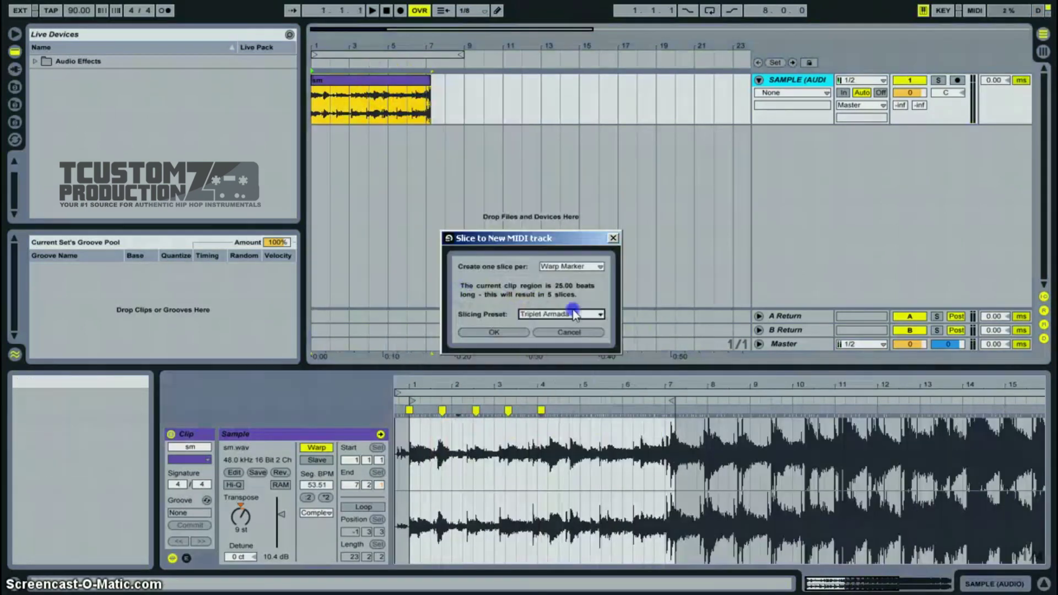
pyautogui.click(572, 312)
# Audition Slices 1 and 2 in the sm drum rack.
pyautogui.click(351, 542)
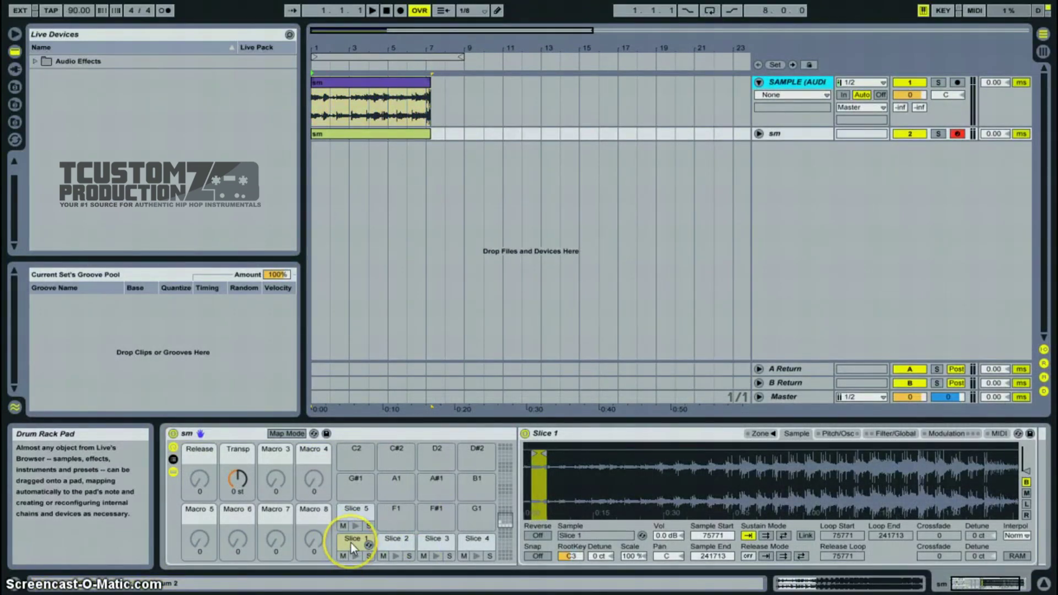
pyautogui.click(357, 558)
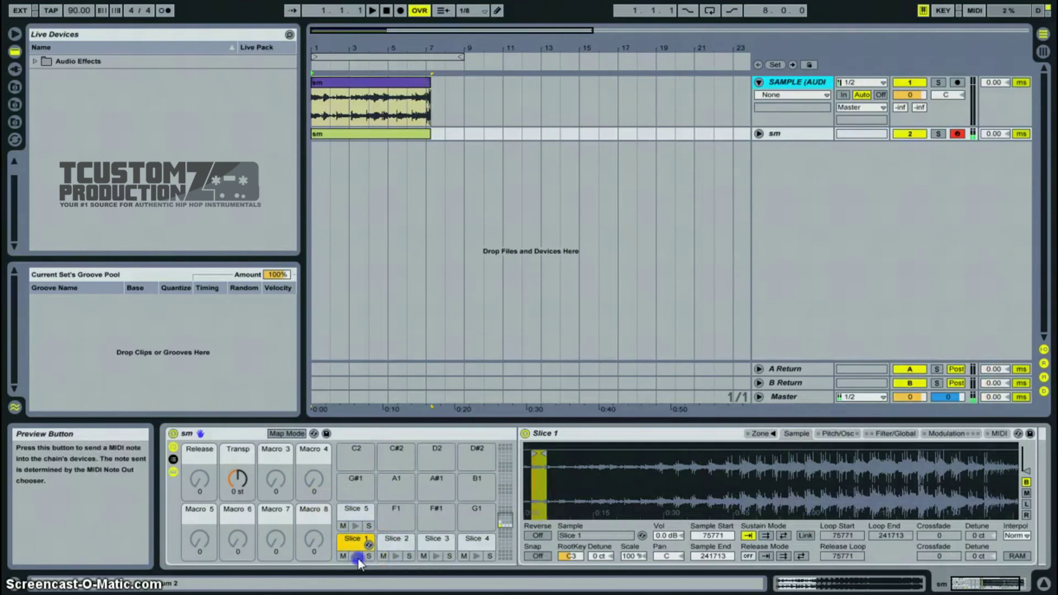
pyautogui.click(396, 557)
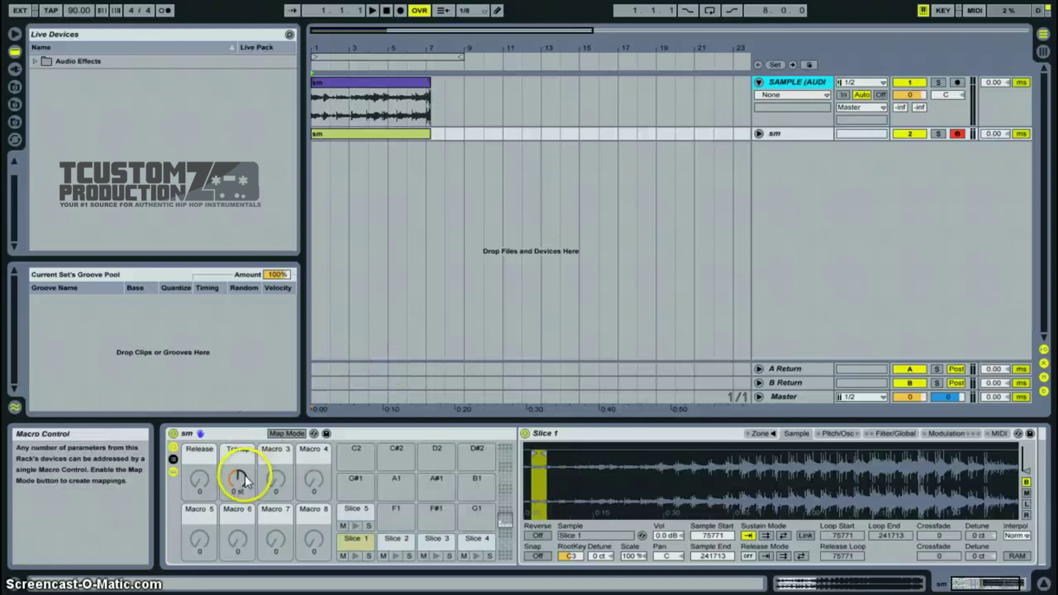
# Set the sm drum rack's Transp macro to +9 st and audition Slices 1 and 4.
pyautogui.moveTo(239, 477); pyautogui.dragTo(238, 458)
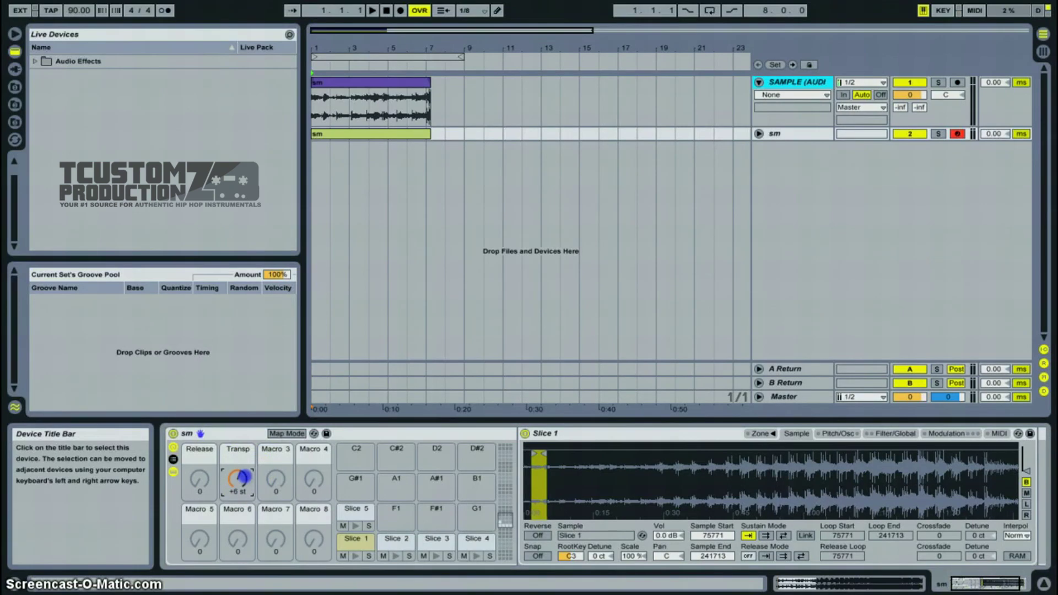
pyautogui.moveTo(238, 457); pyautogui.dragTo(238, 456)
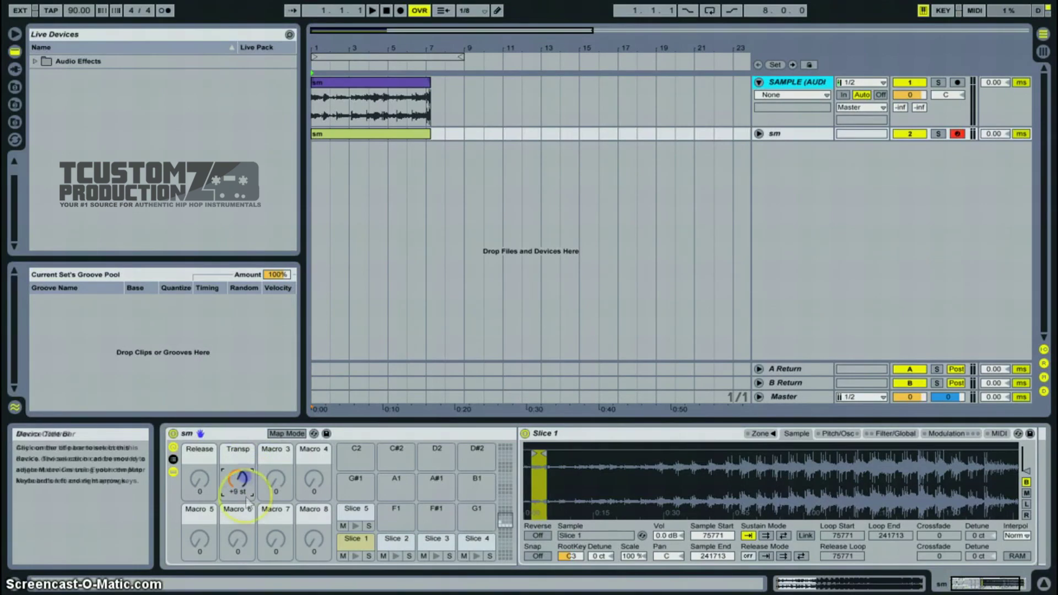
pyautogui.click(354, 556)
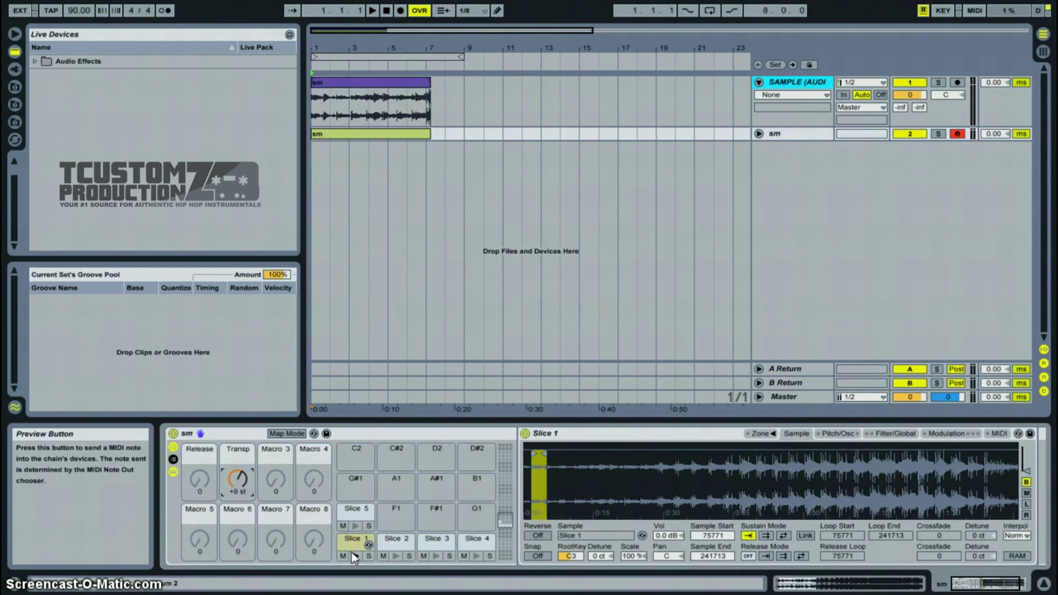
pyautogui.click(353, 557)
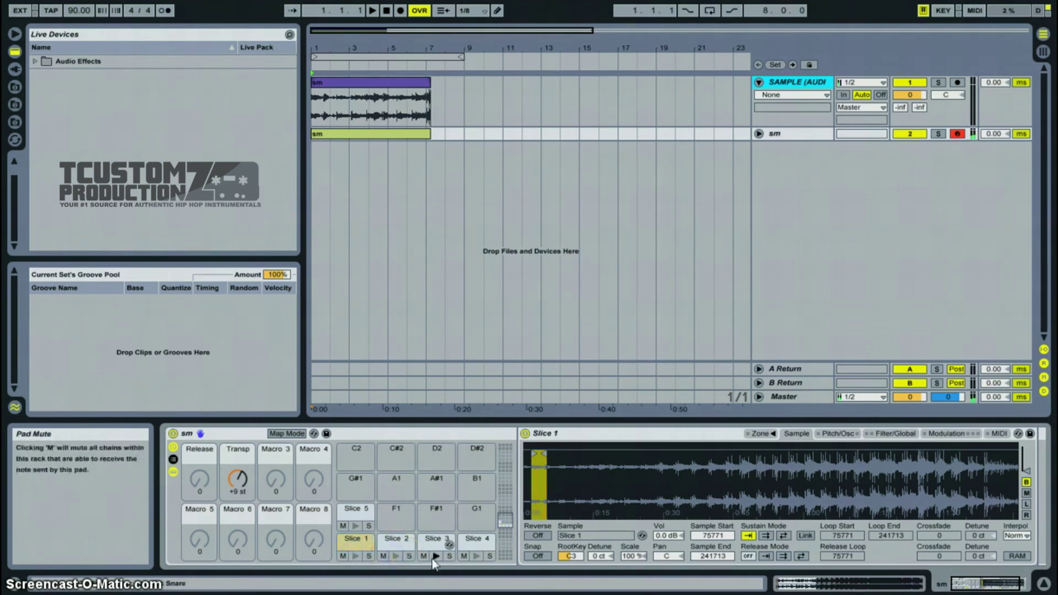
pyautogui.click(475, 556)
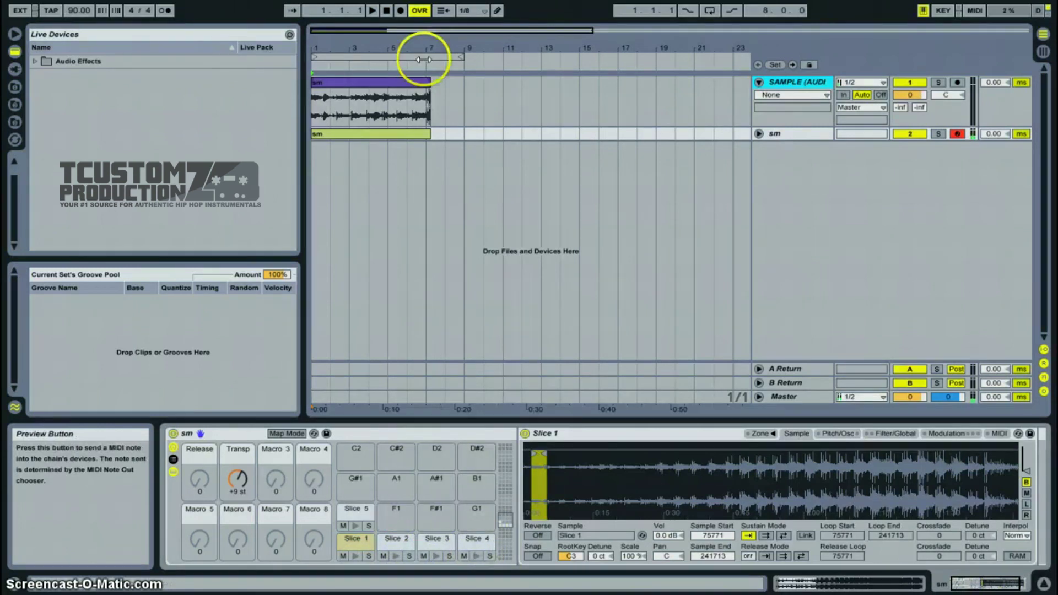
# Open the sliced MIDI clip's notes and delete that clip from the sm track.
pyautogui.doubleClick(410, 124)
pyautogui.click(409, 133)
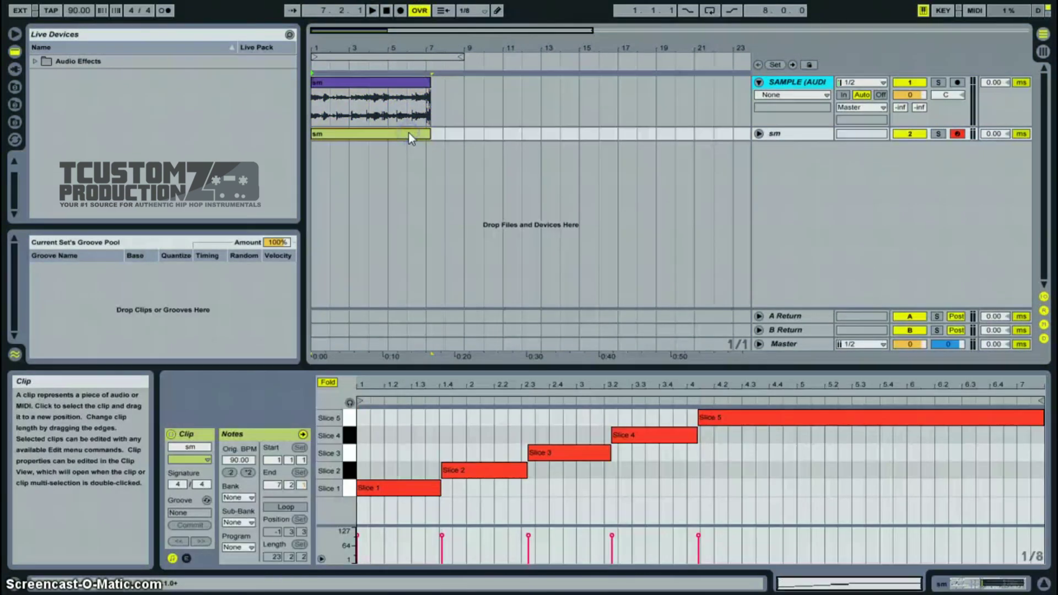
pyautogui.press('Delete')
# Consolidate the warped and transposed sm audio clip on the SAMPLE track.
pyautogui.click(395, 82)
pyautogui.click(433, 463)
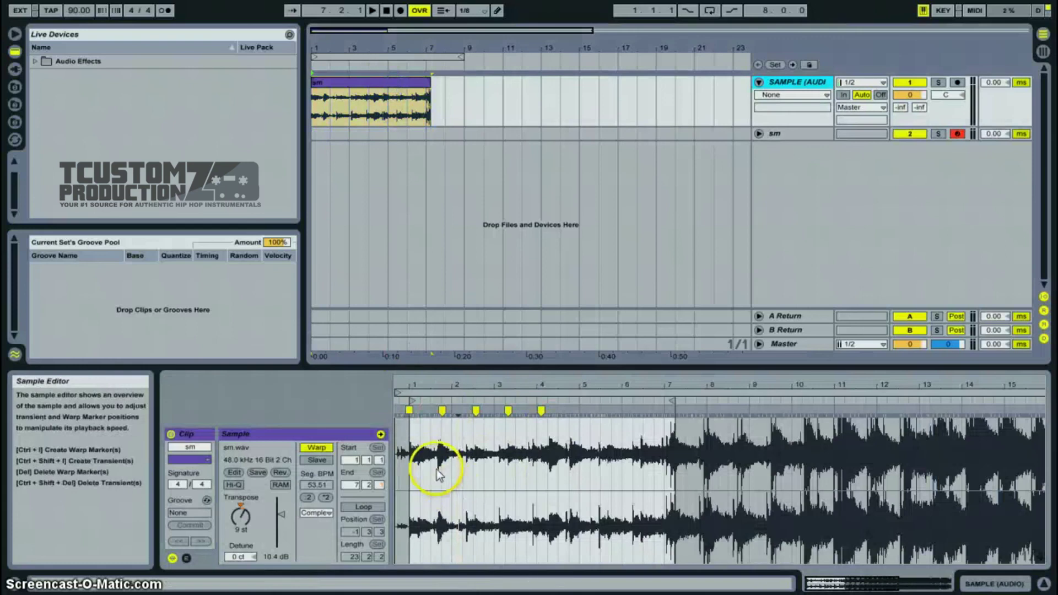
pyautogui.click(423, 78)
pyautogui.rightClick(408, 88)
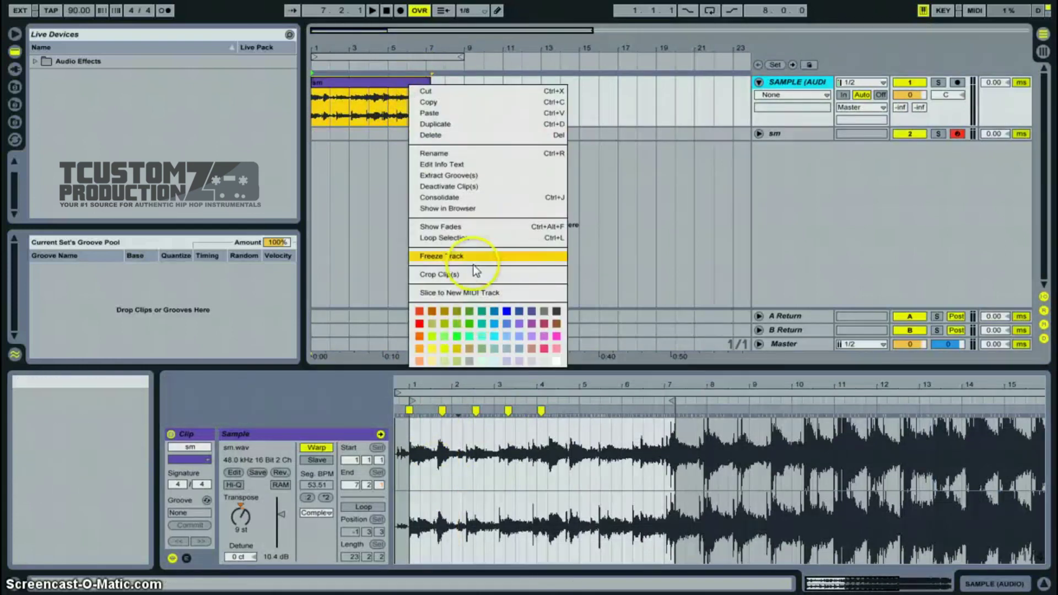
pyautogui.click(451, 200)
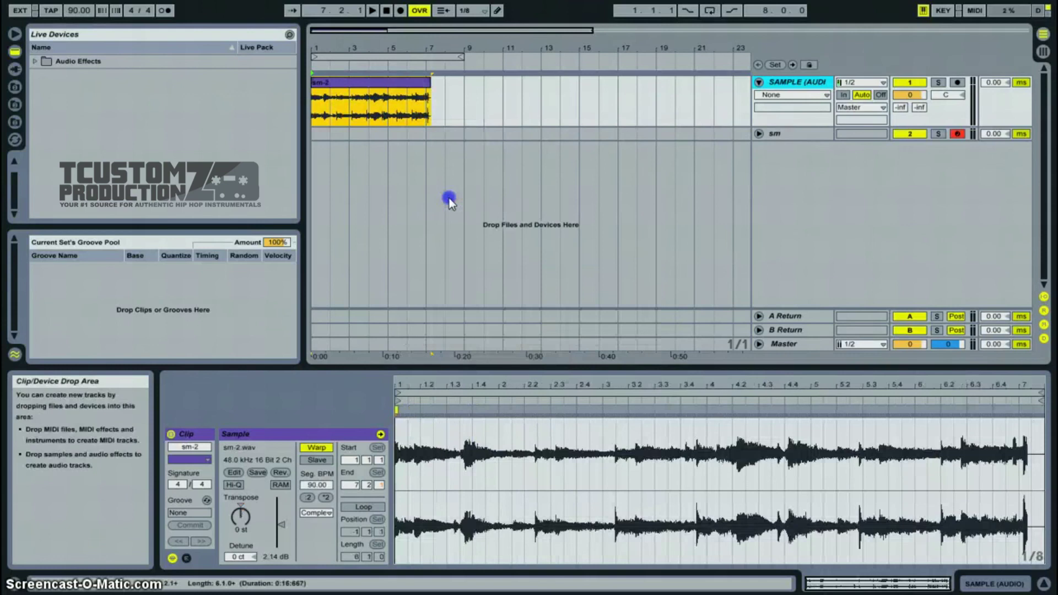
# Add warp markers at the transients before 1.4, after 2.2 and after bar 3 of the sm-2 clip, and slice it to a new MIDI track.
pyautogui.moveTo(460, 377); pyautogui.dragTo(462, 386)
pyautogui.doubleClick(471, 410)
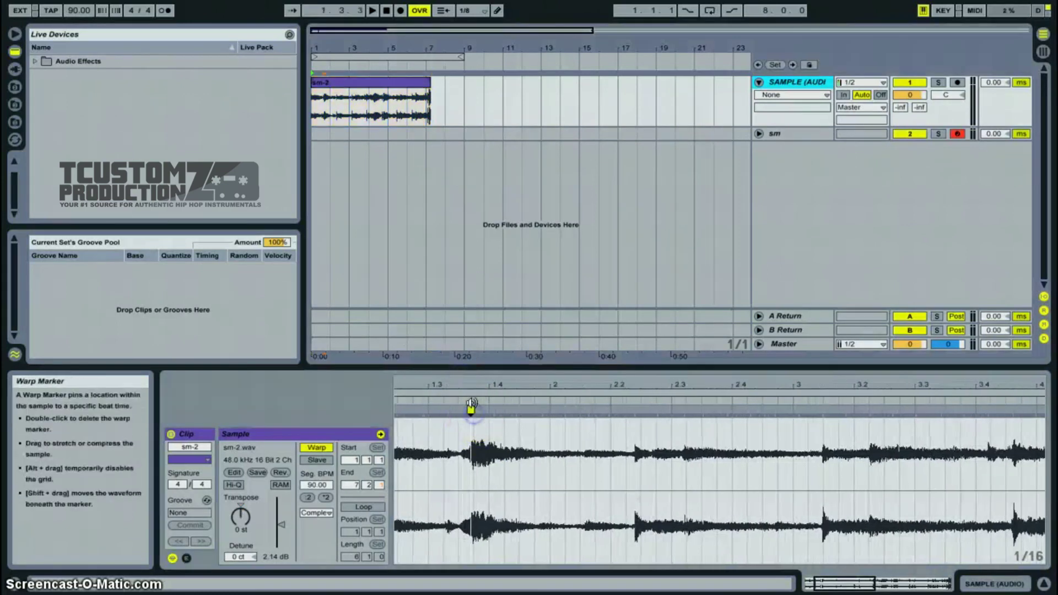
pyautogui.click(472, 392)
pyautogui.doubleClick(635, 410)
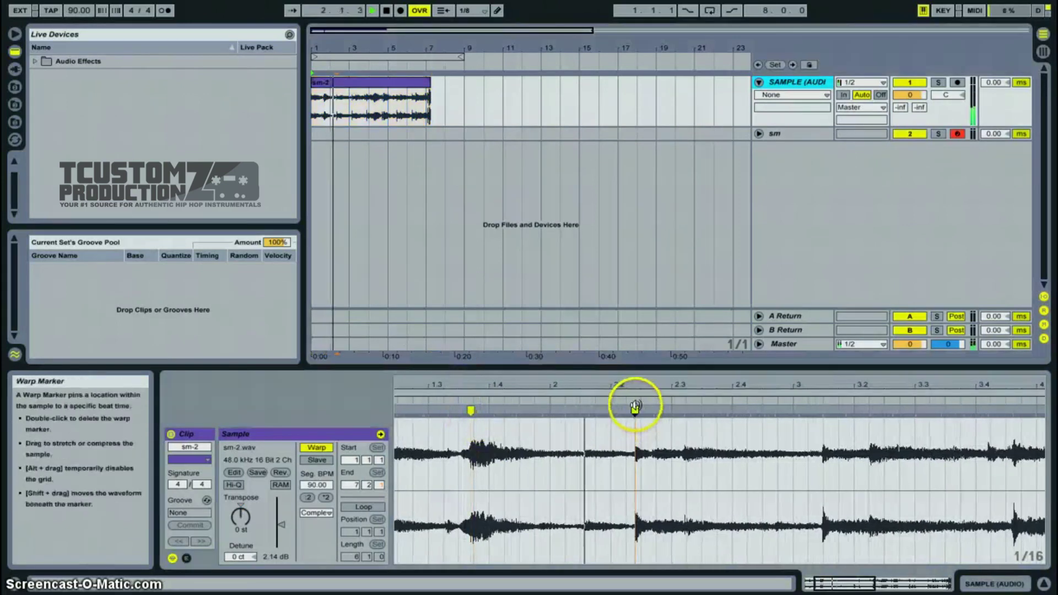
pyautogui.doubleClick(823, 410)
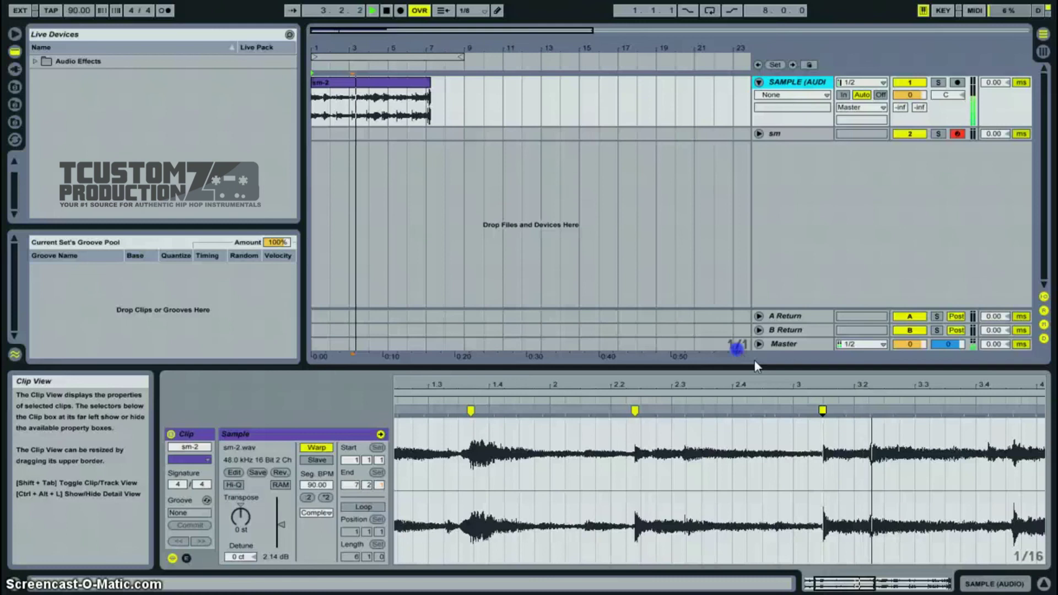
pyautogui.doubleClick(822, 410)
pyautogui.click(632, 418)
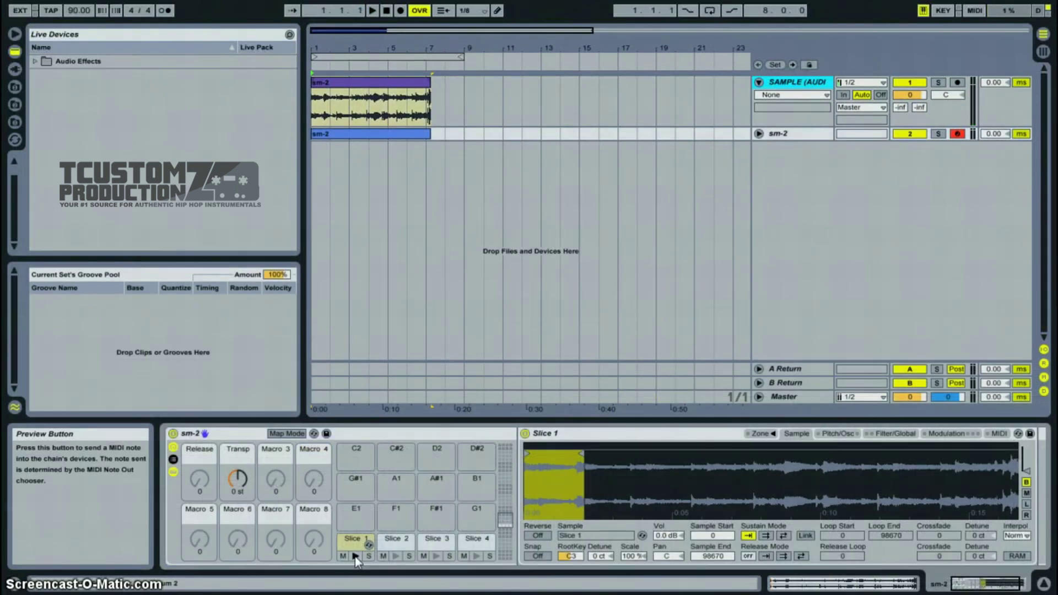
# Audition Slices 1, 2 and 4 in the sm-2 drum rack and examine Slice 1's waveform.
pyautogui.click(355, 557)
pyautogui.click(394, 557)
pyautogui.click(475, 556)
pyautogui.click(387, 11)
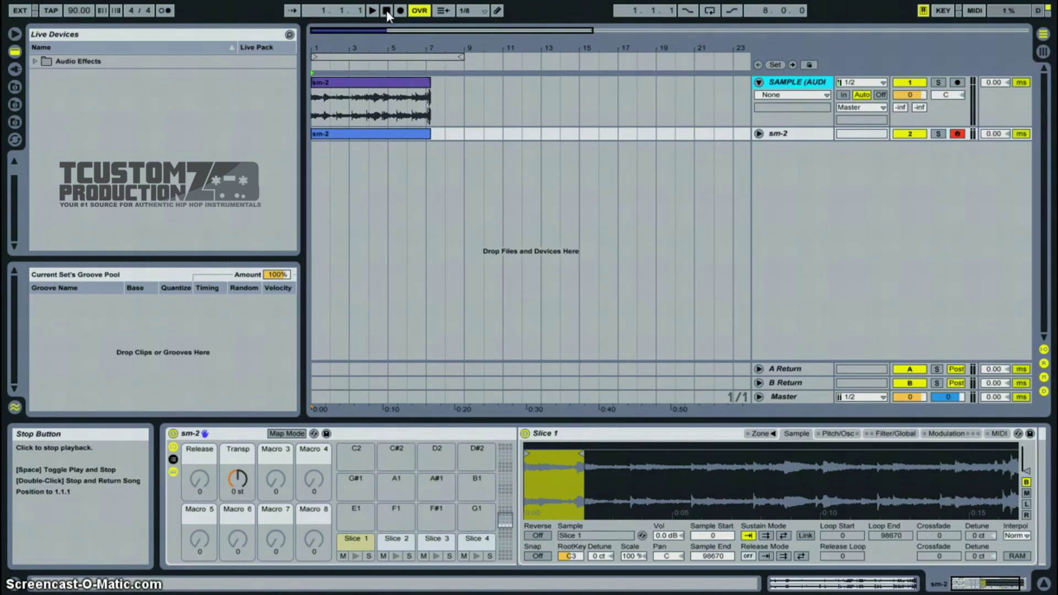
pyautogui.moveTo(556, 453); pyautogui.dragTo(558, 459)
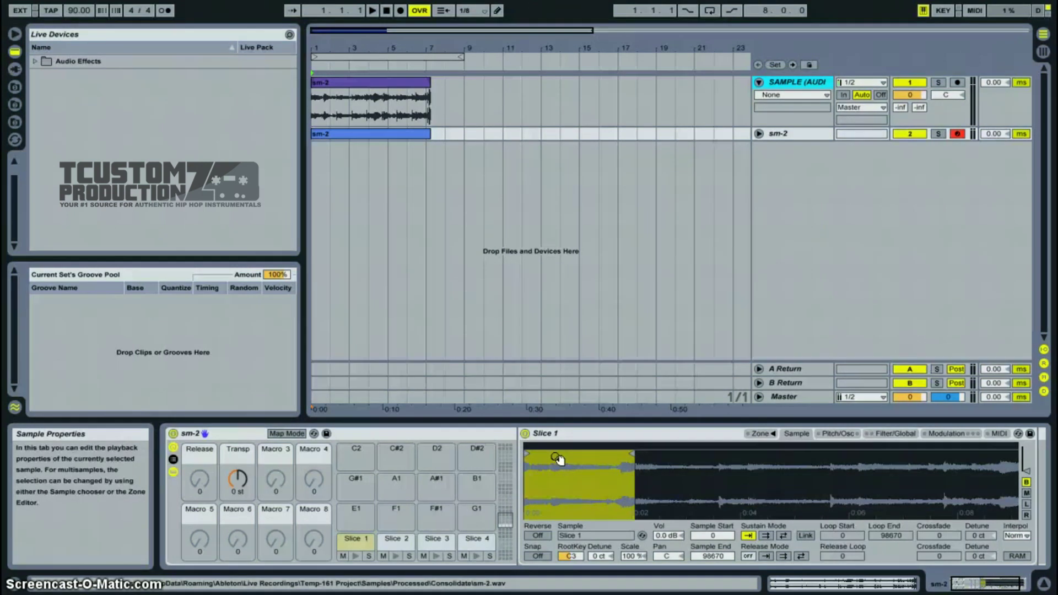